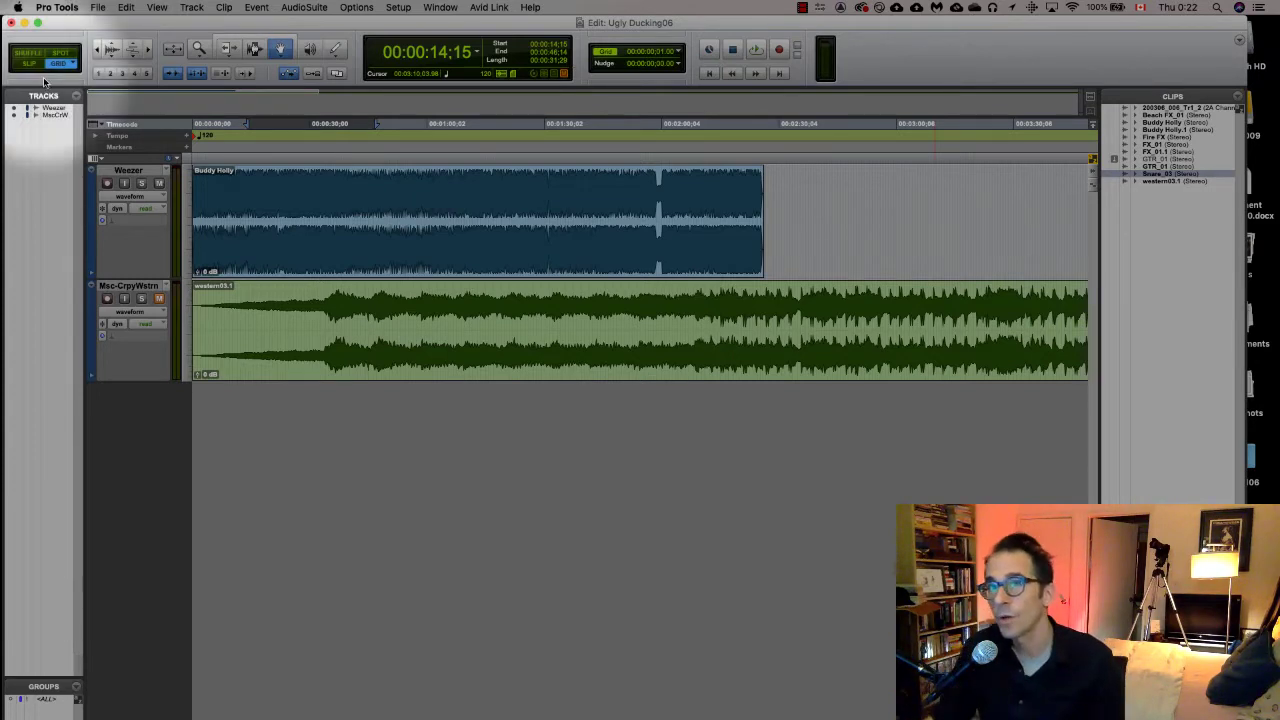
Close the Ugly Ducking06 session from the File menu, saving its changes when prompted
click(100, 7)
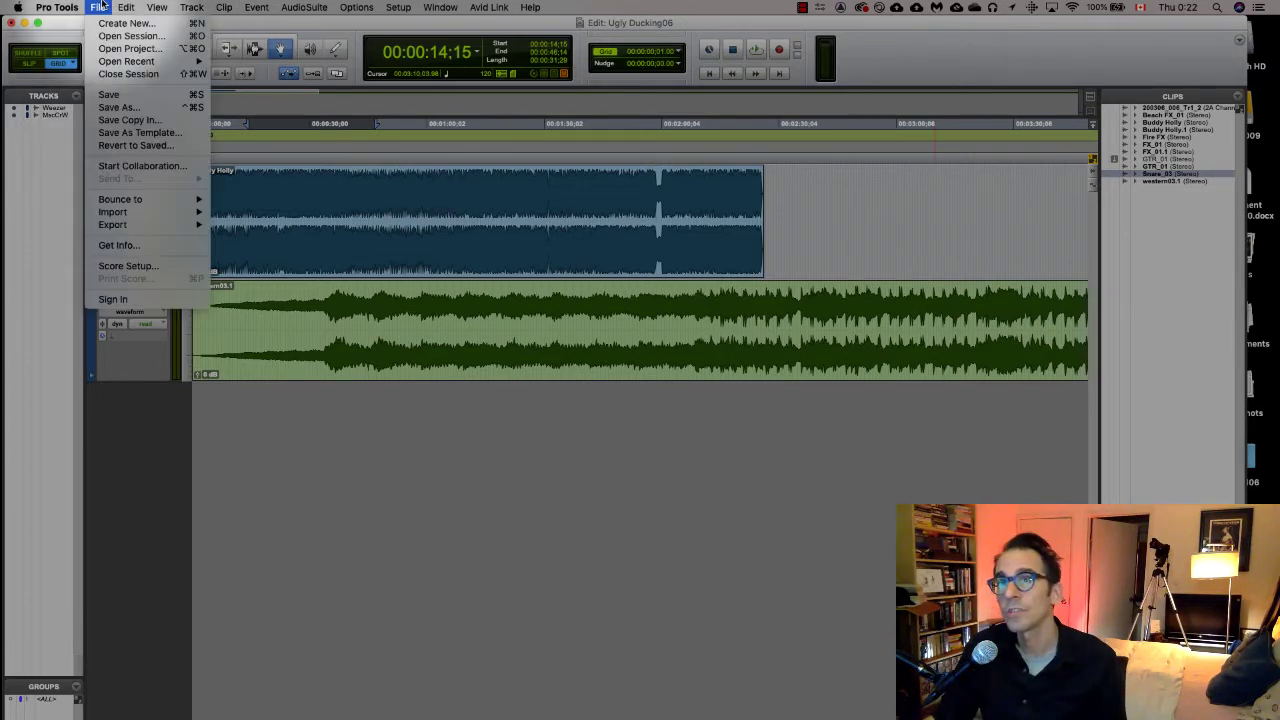
click(126, 75)
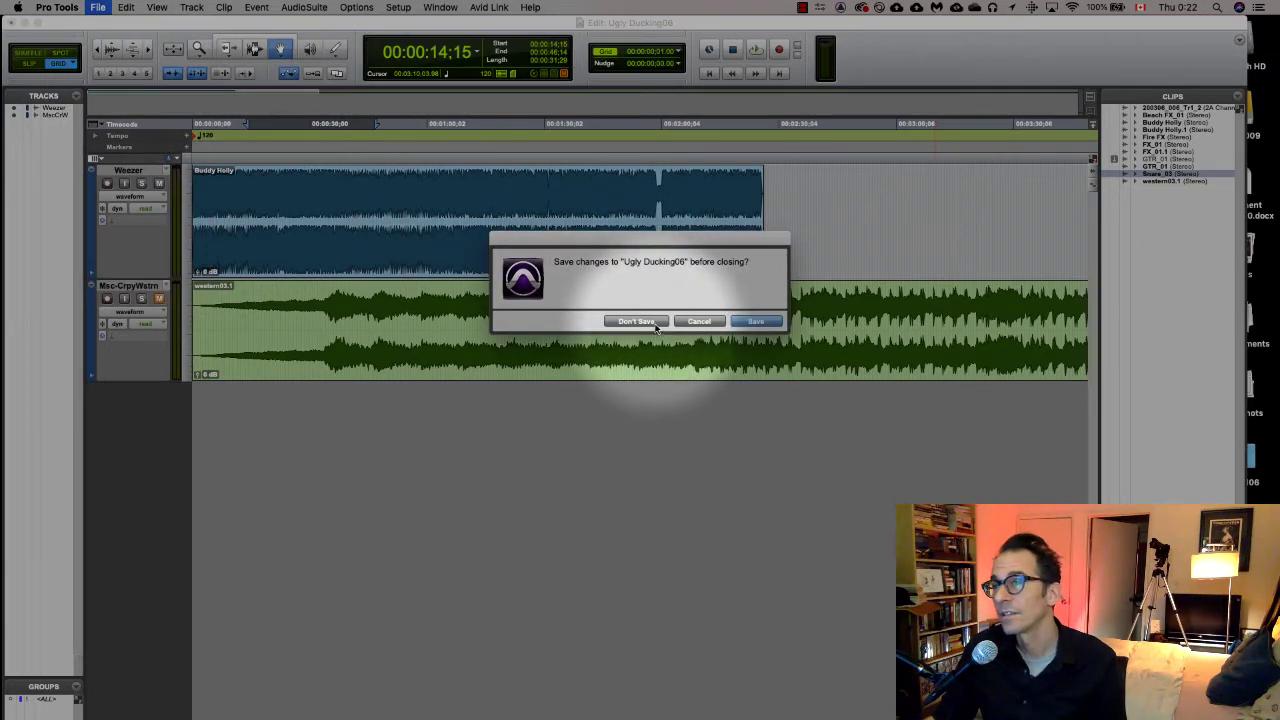
click(755, 321)
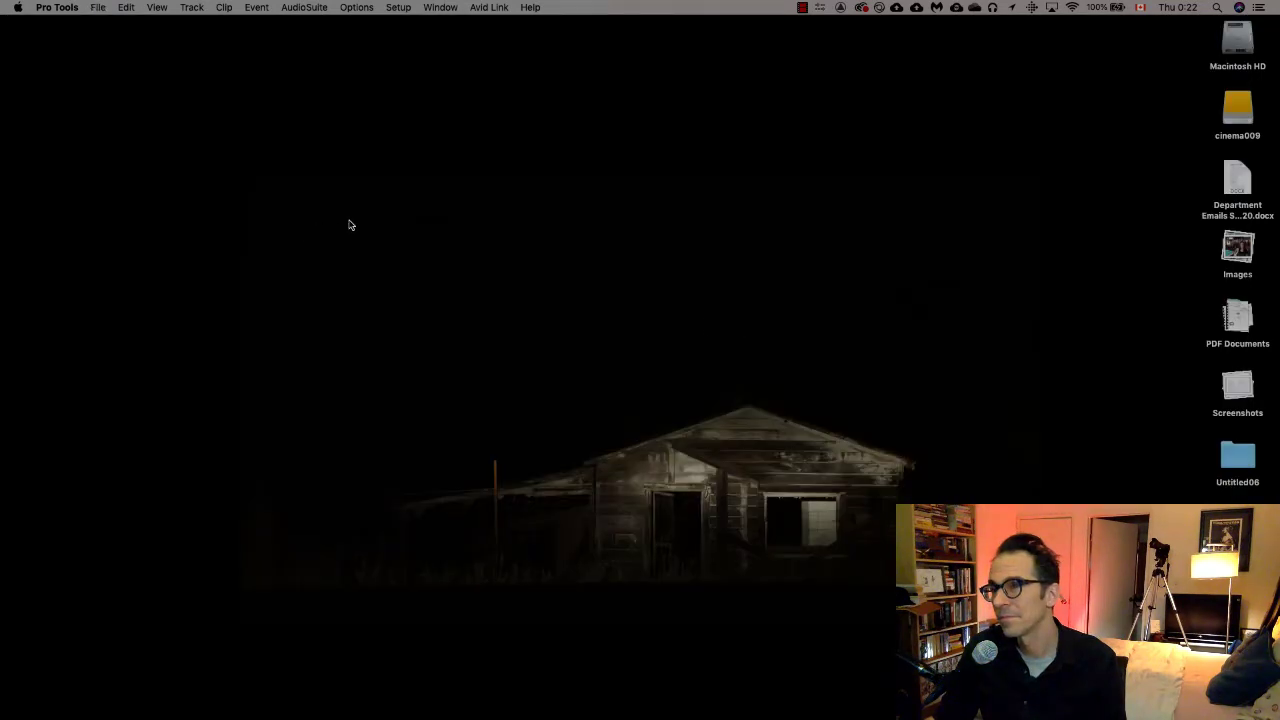
Switch to the desktop and open the cinema009 drive in Finder
click(95, 5)
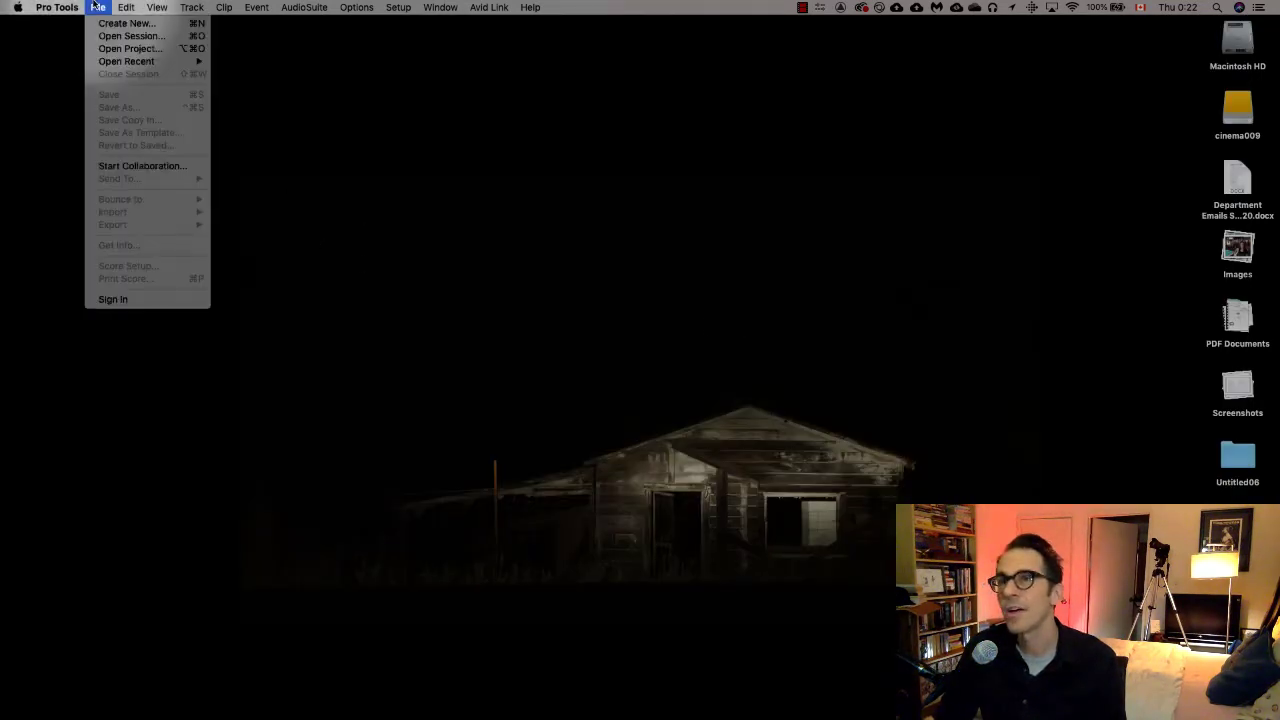
click(668, 155)
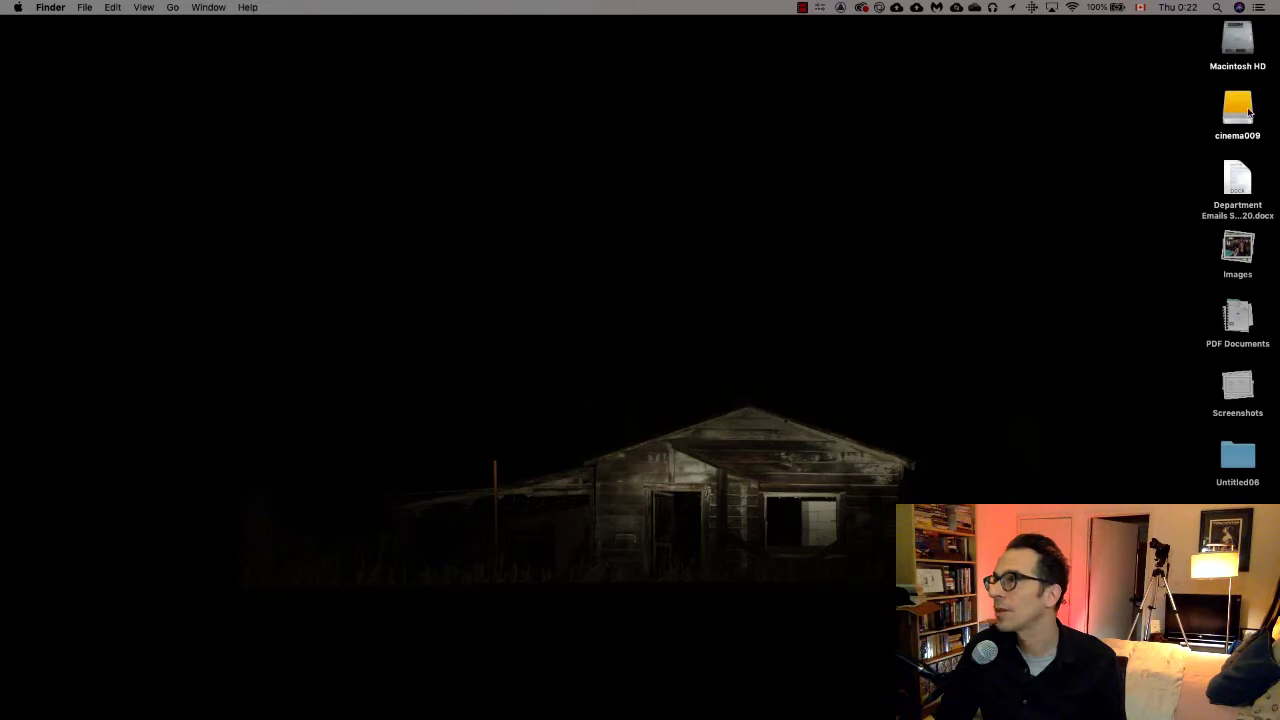
double_click(1248, 115)
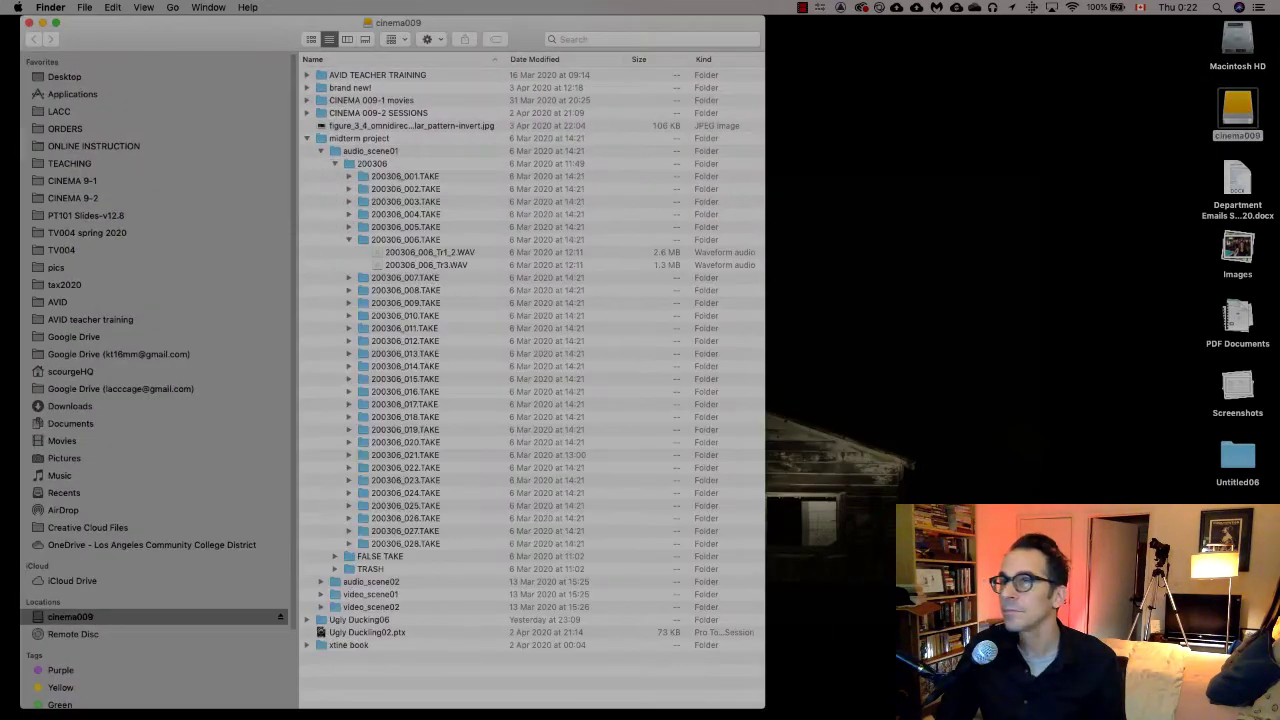
click(308, 139)
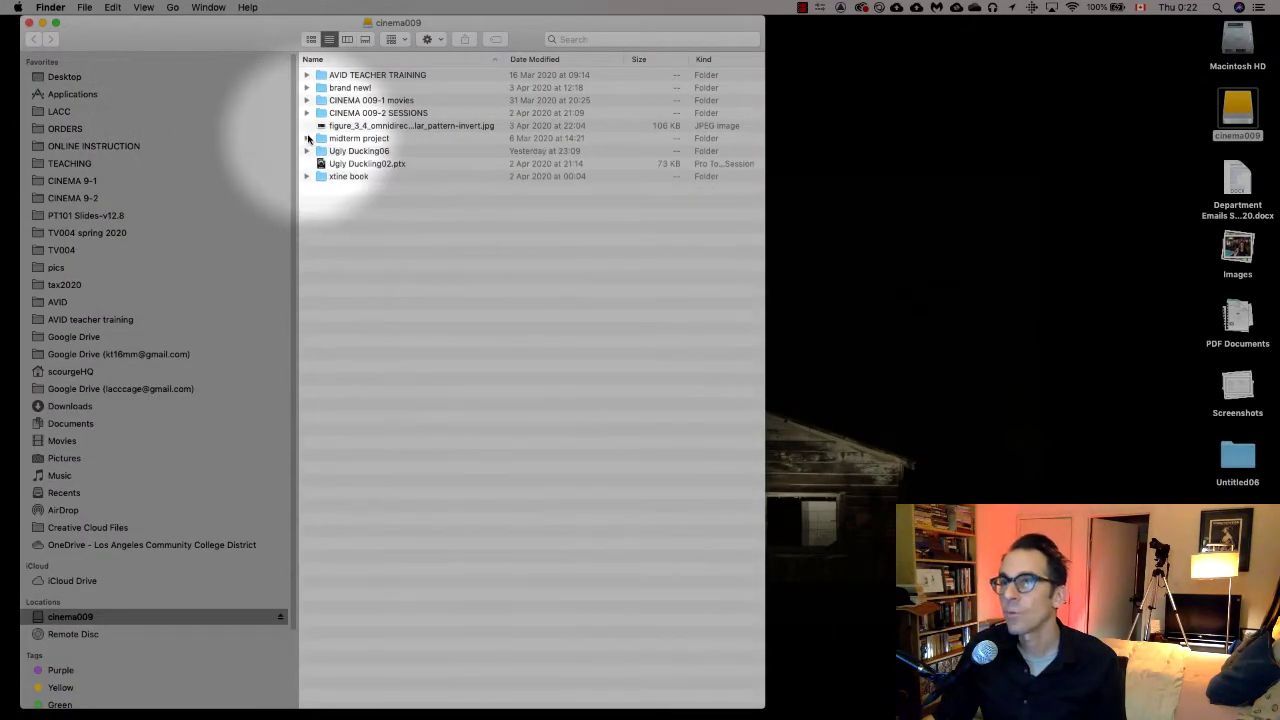
Go through CINEMA 009-2 SESSIONS > UGLY DUCKLING PROJECT > Ugly Duckling02 and open Ugly Duckling02.ptx
click(322, 115)
double_click(322, 115)
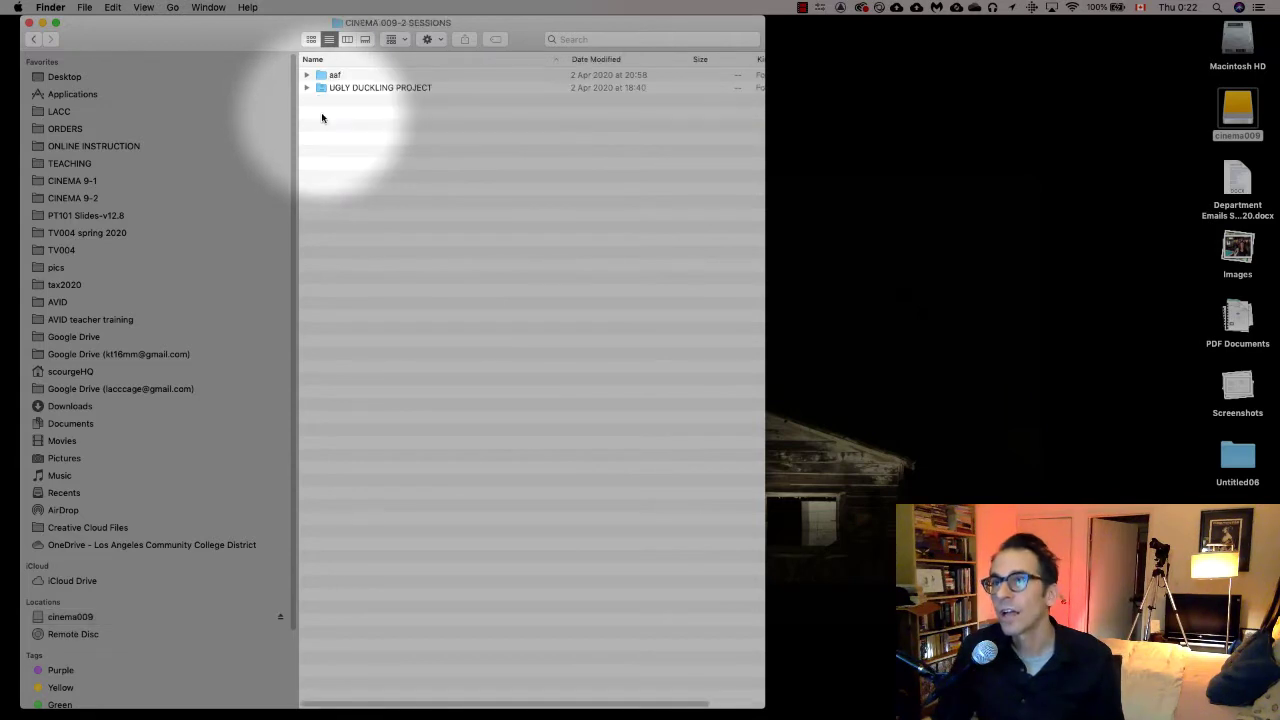
click(322, 89)
double_click(322, 89)
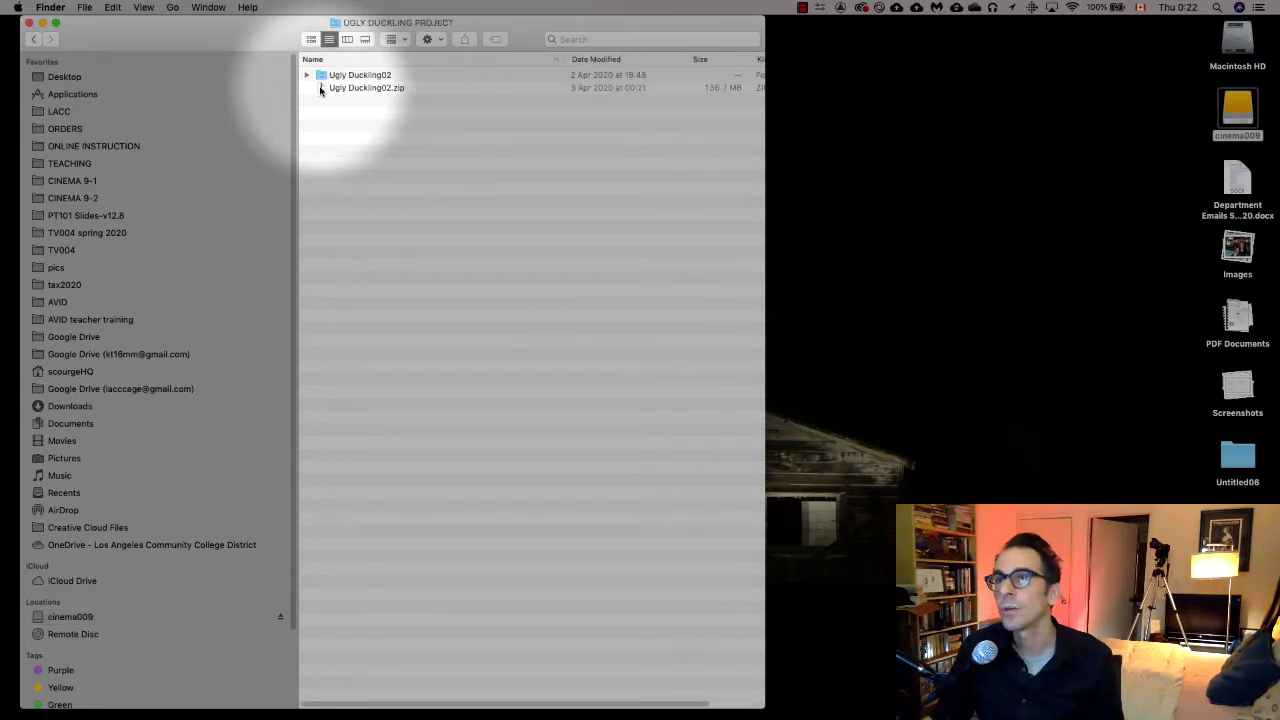
double_click(322, 77)
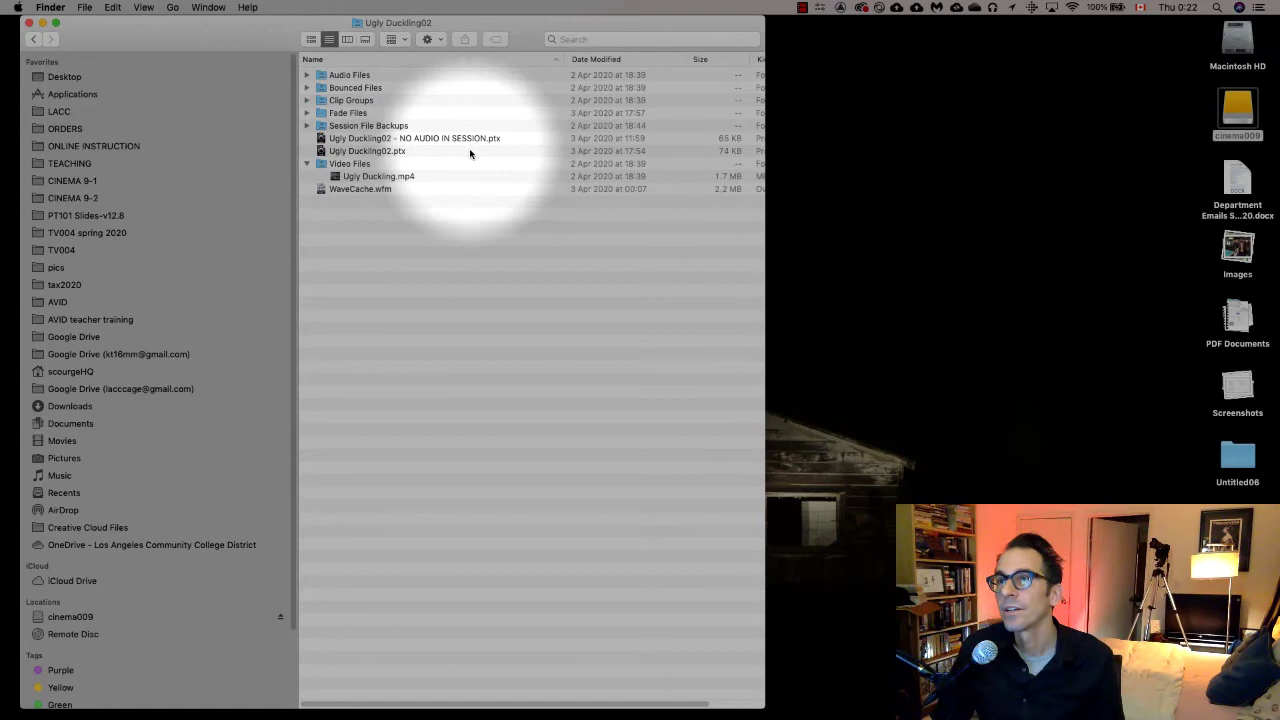
double_click(360, 151)
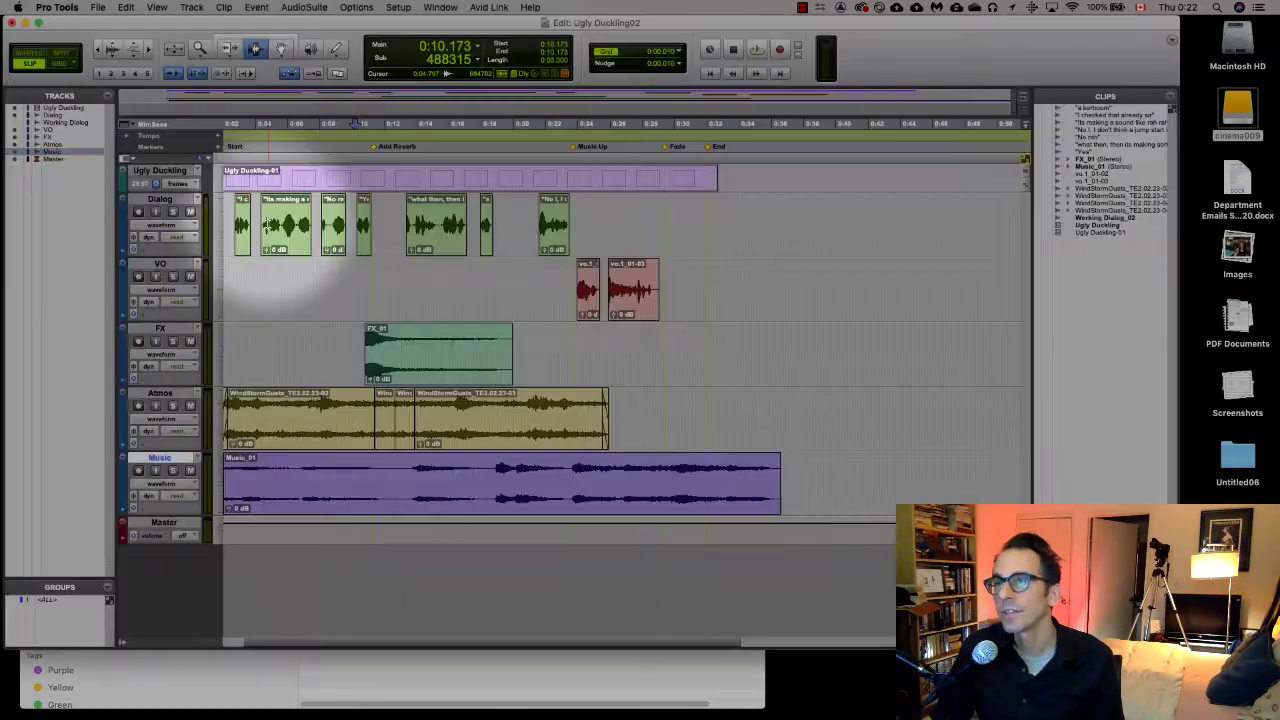
Close the Finder window and bring the Ugly Duckling02 Edit window forward to fill the screen
click(150, 680)
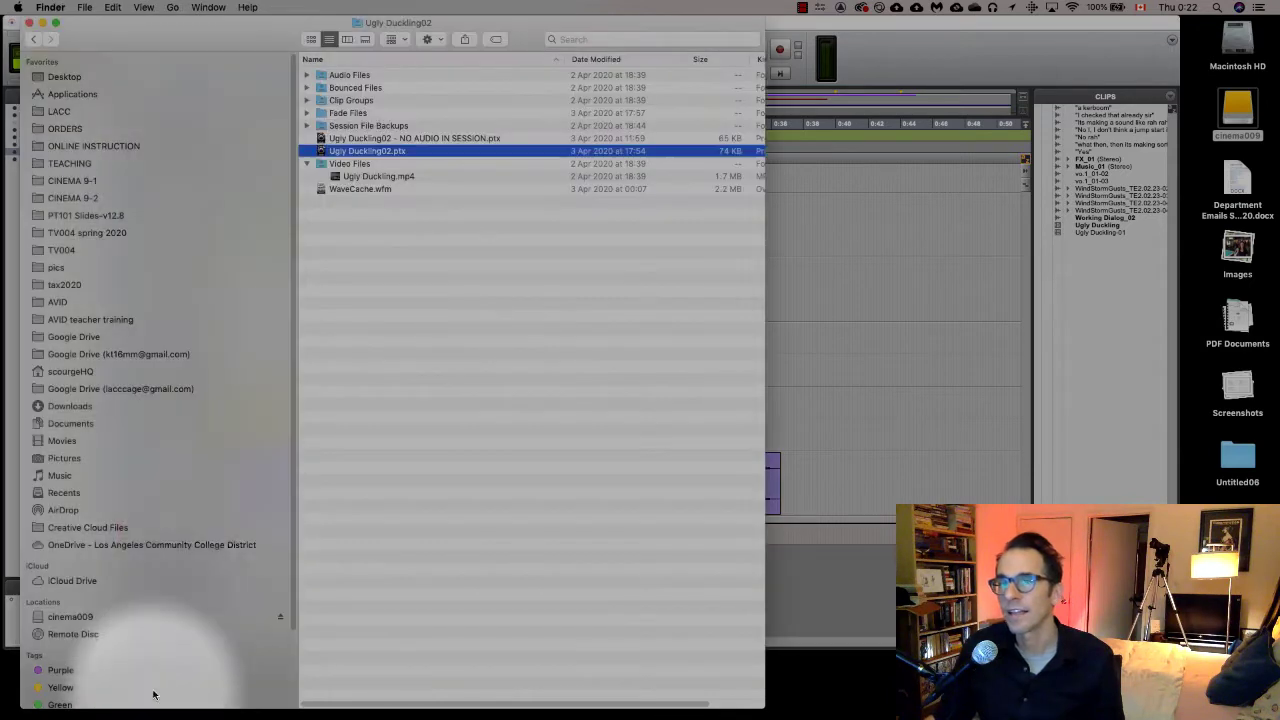
click(28, 23)
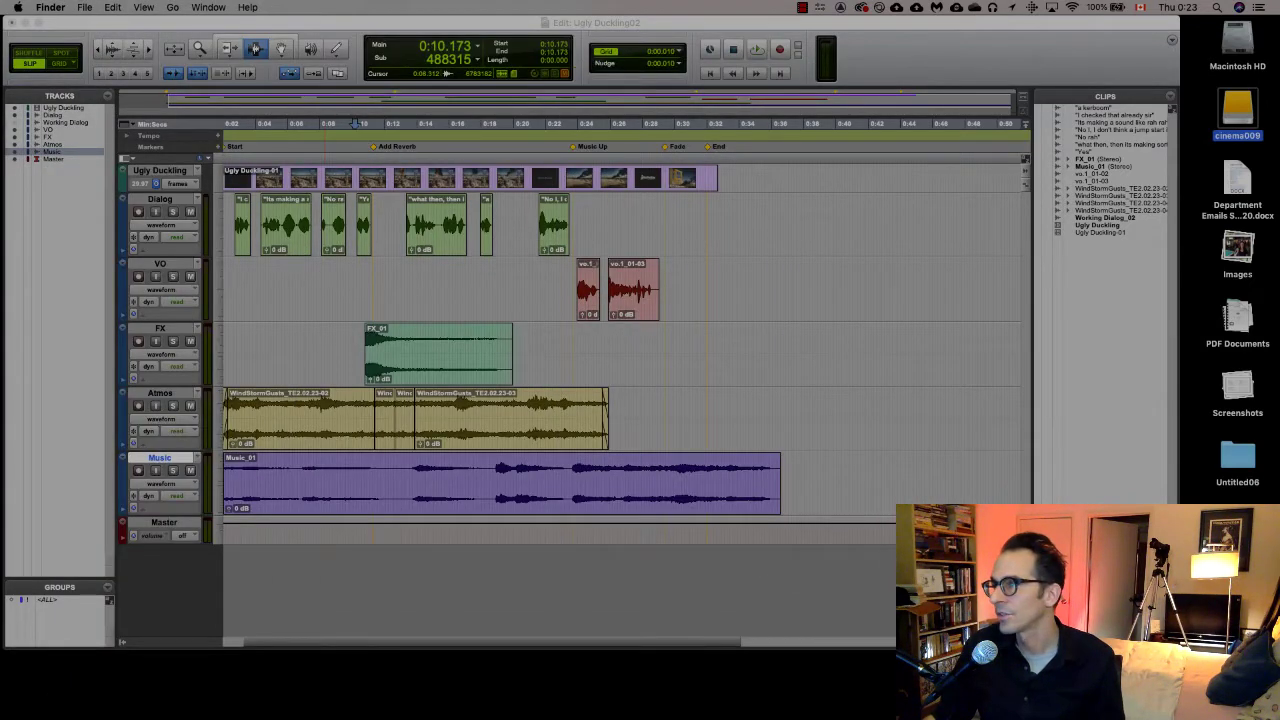
key(super+Tab)
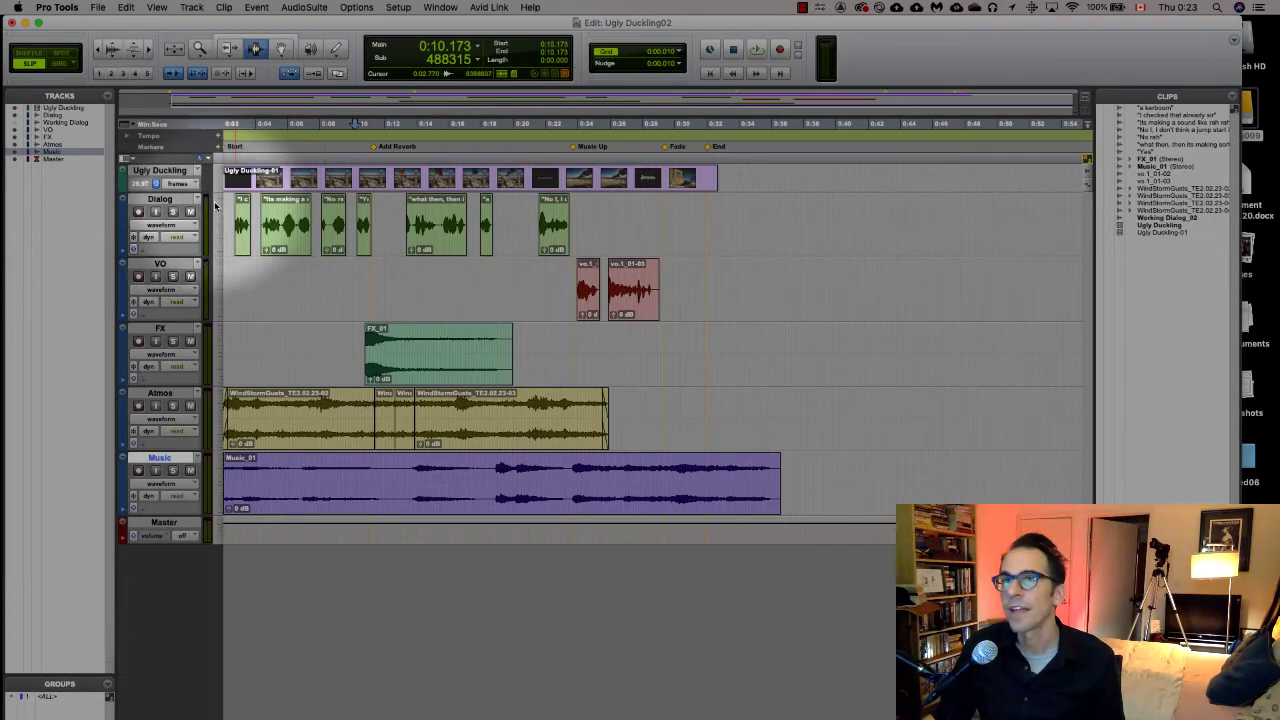
Make the Ugly Duckling video track and the Dialog track much taller
click(284, 175)
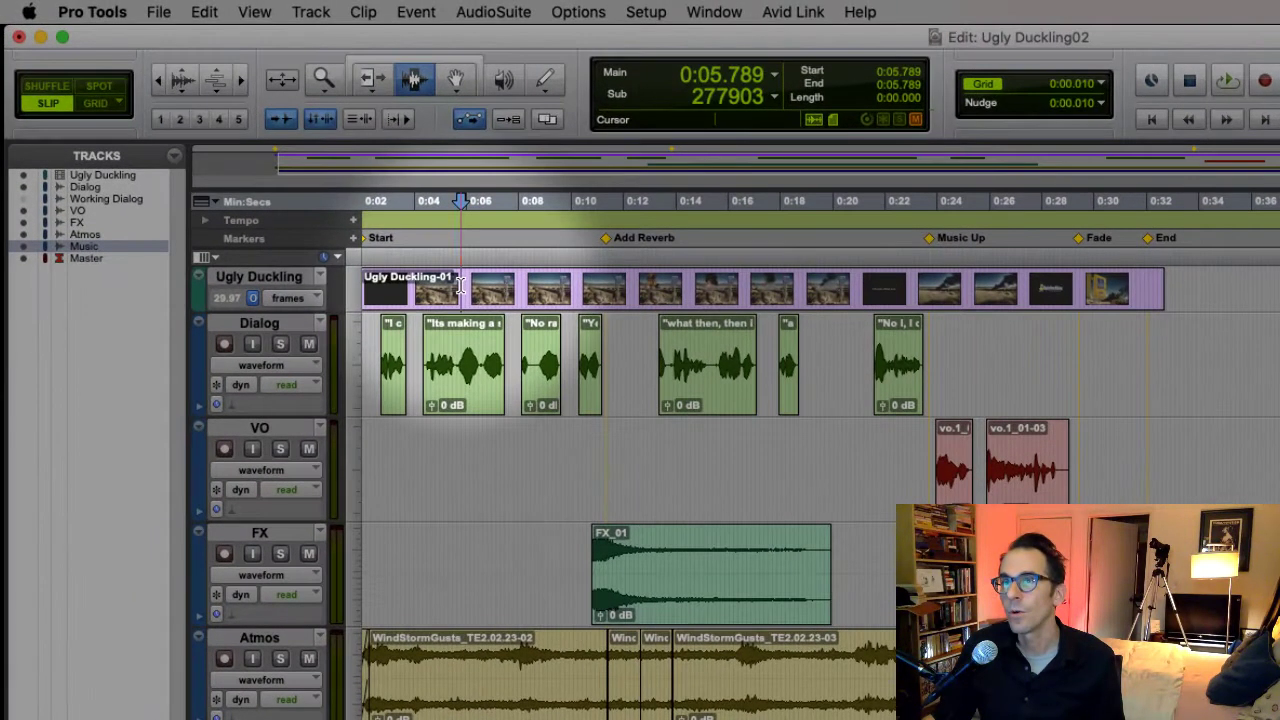
drag(302, 310, 303, 435)
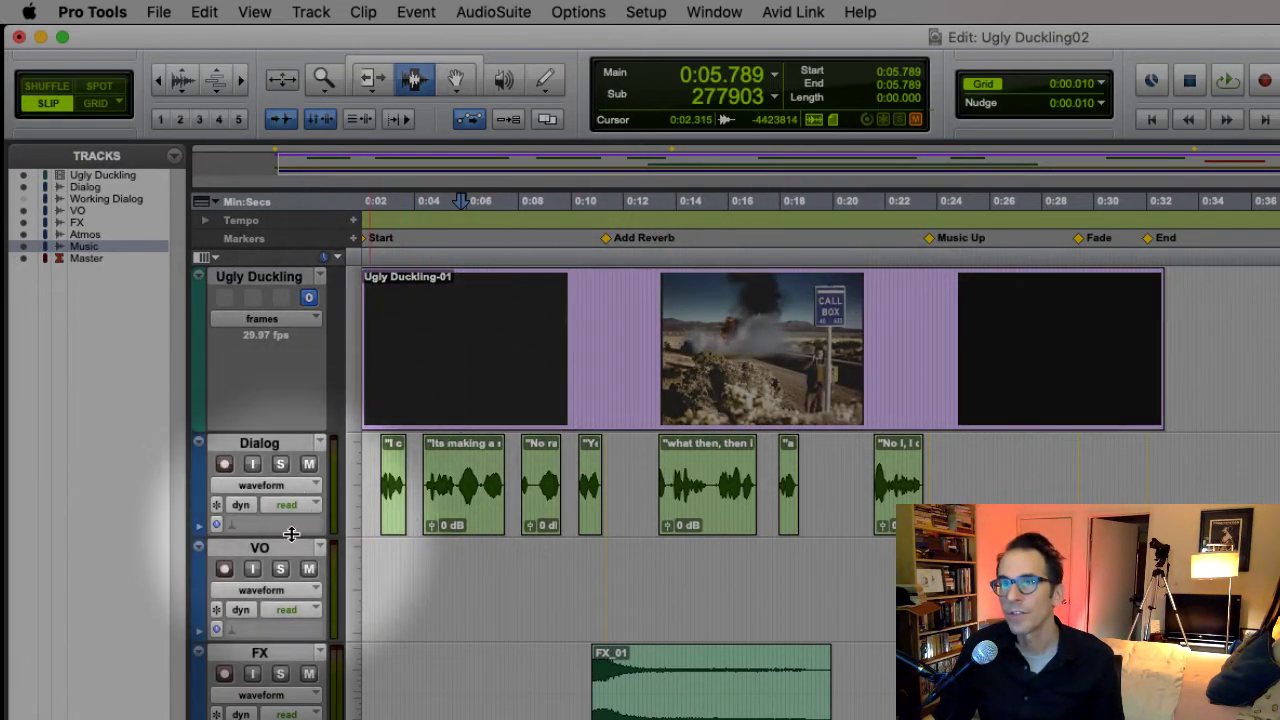
drag(291, 538, 300, 579)
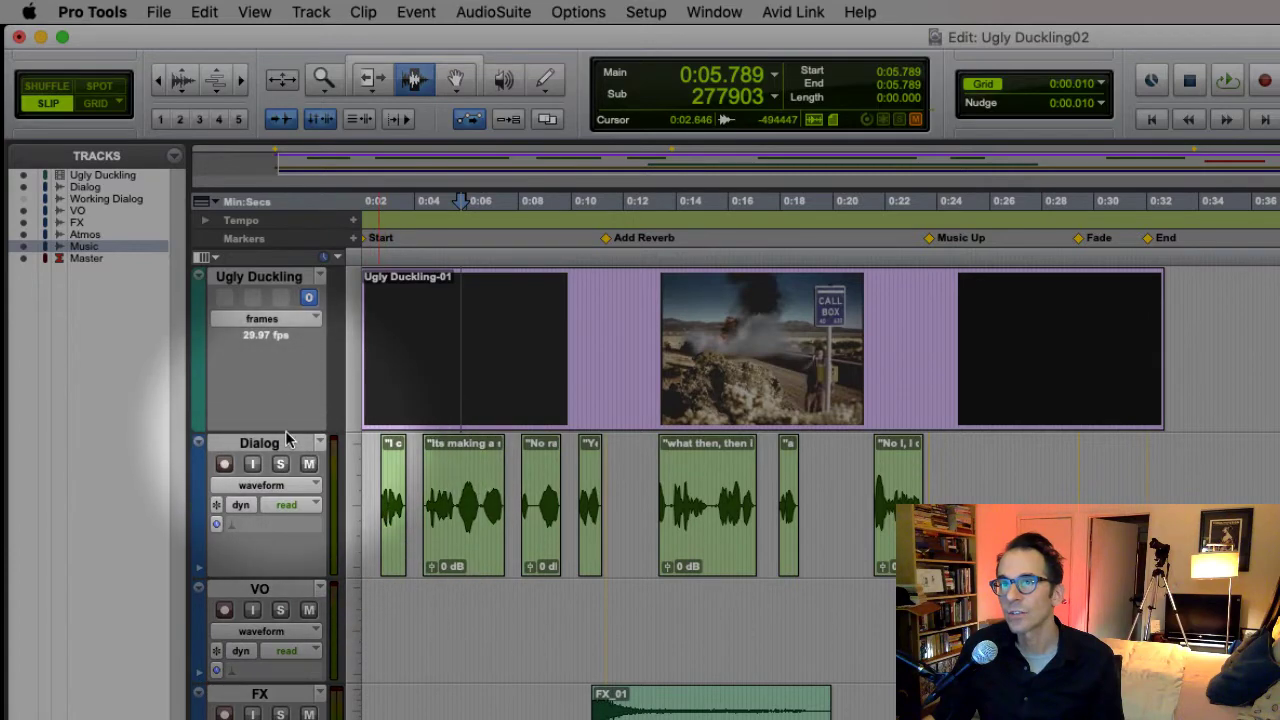
Select the range covering both vo.1 clips on the VO track, then clear it around 0:16
click(284, 448)
click(294, 589)
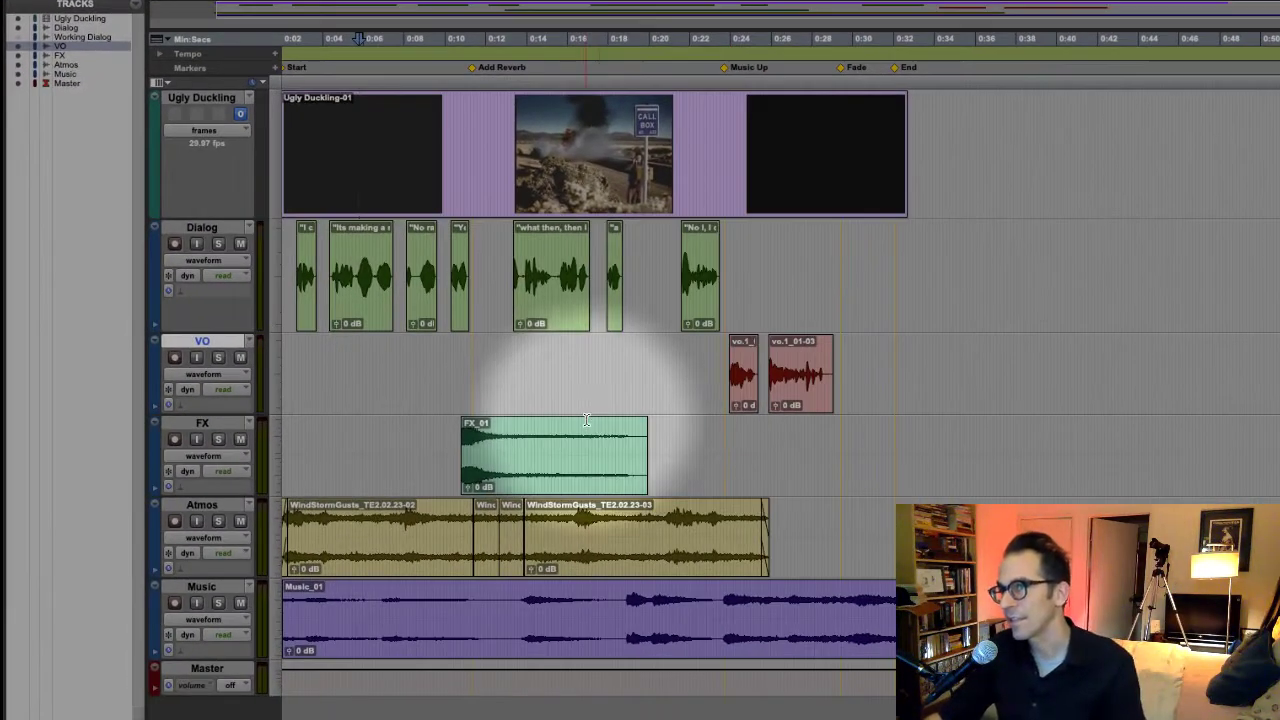
drag(722, 375, 837, 375)
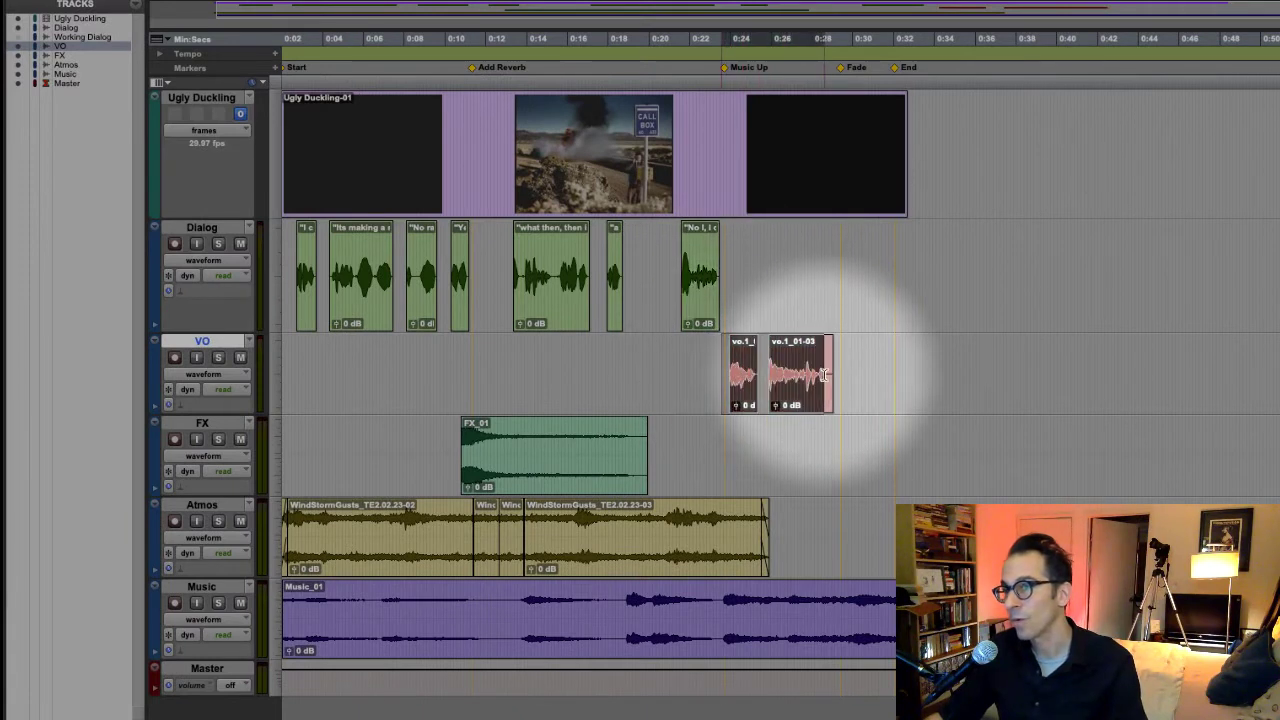
click(590, 365)
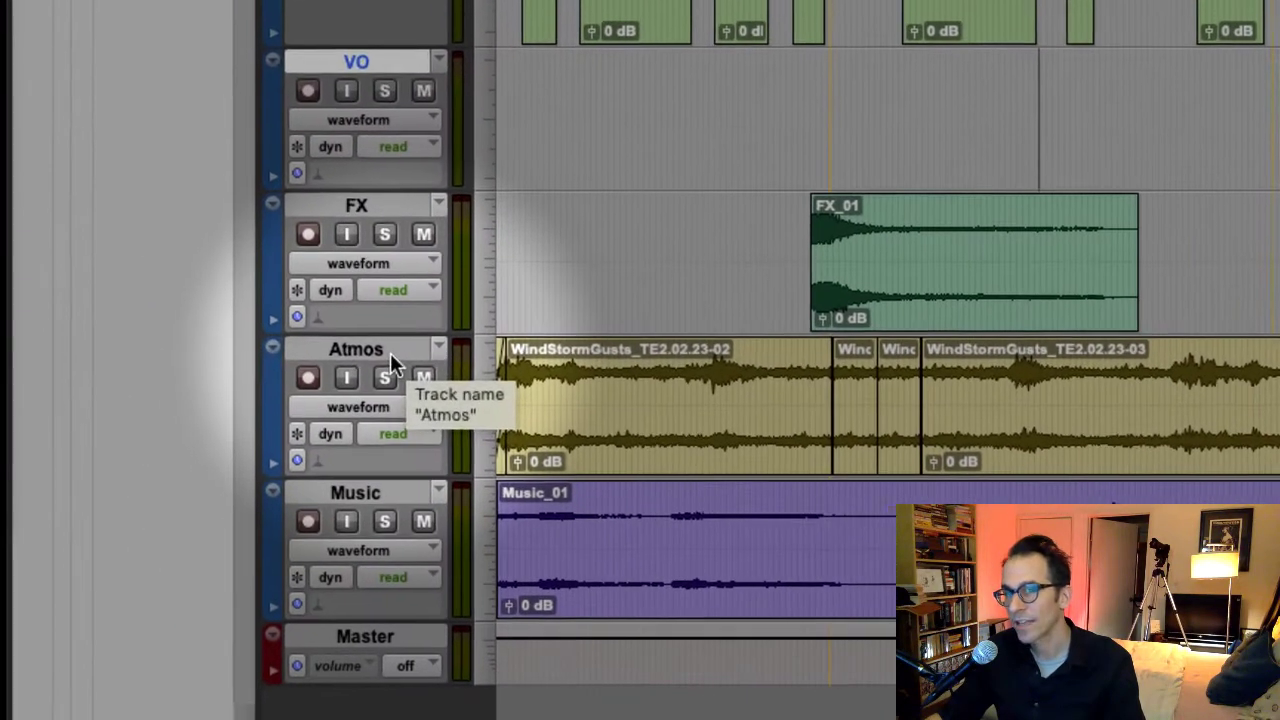
Give the Atmos track the new name FX 02
double_click(215, 506)
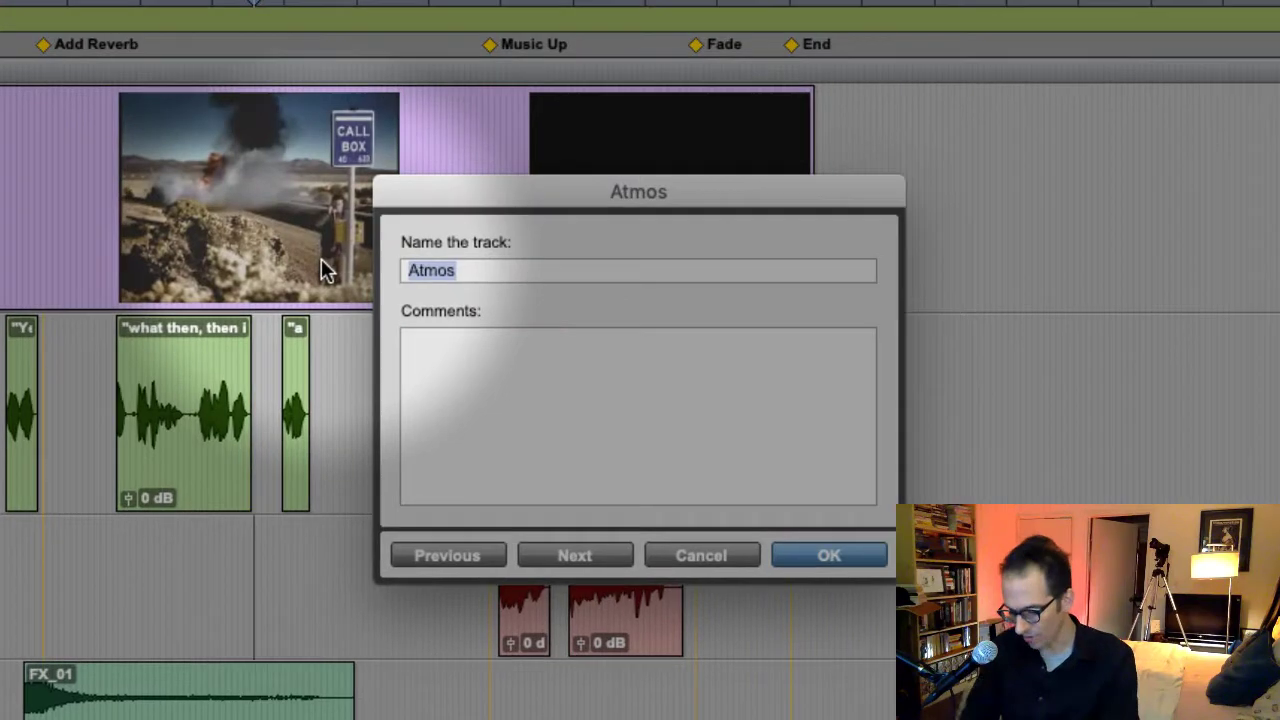
text(F)
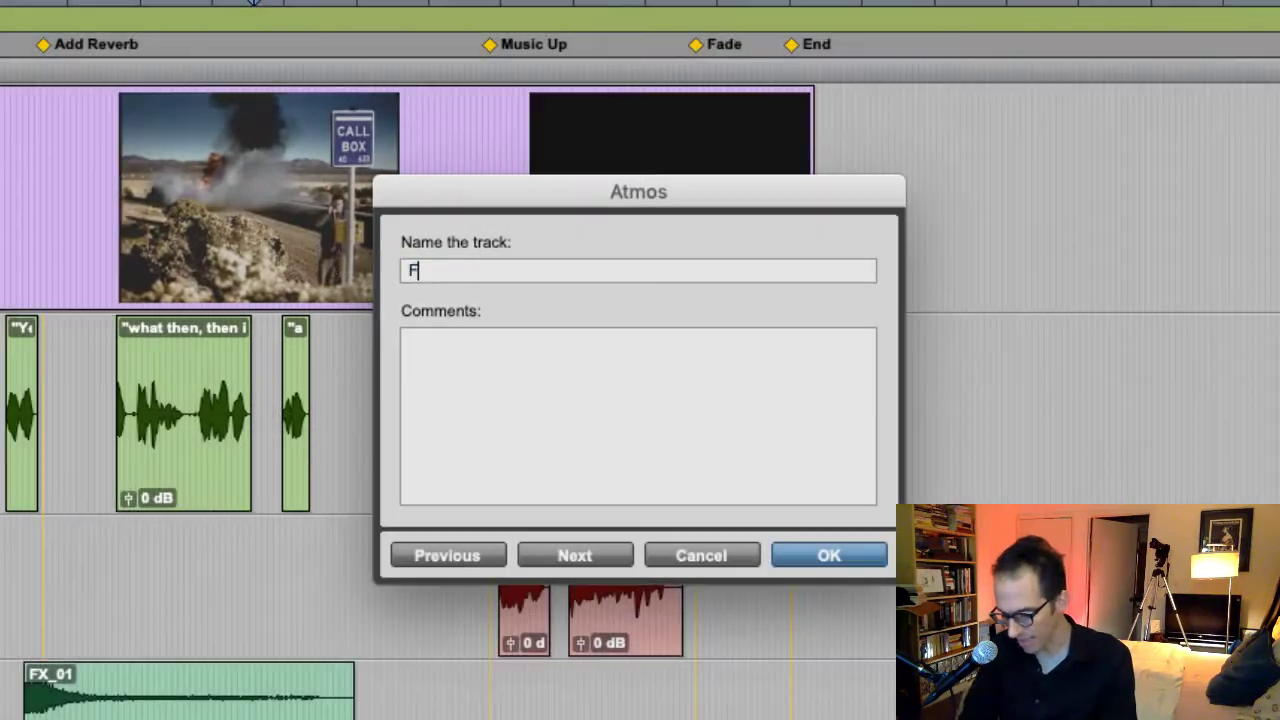
text(X 02)
key(Return)
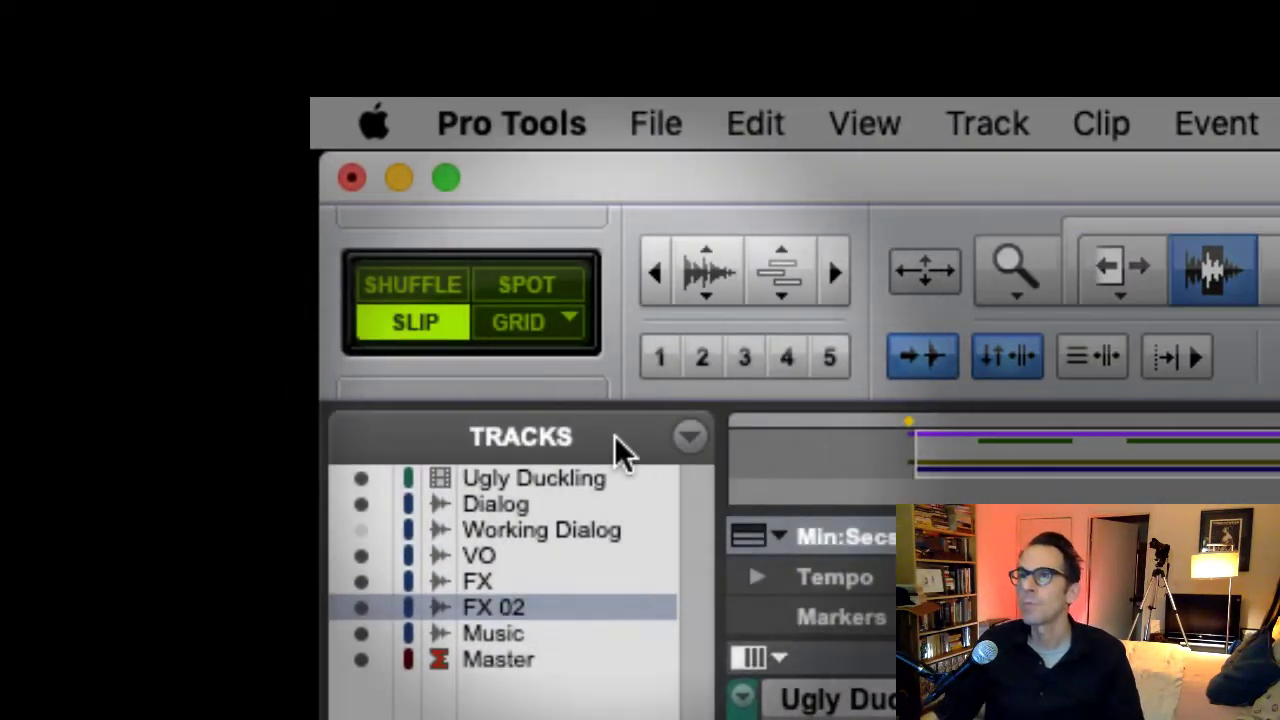
Cycle the edit mode through Shuffle, Slip and Spot, finishing on Grid
click(440, 289)
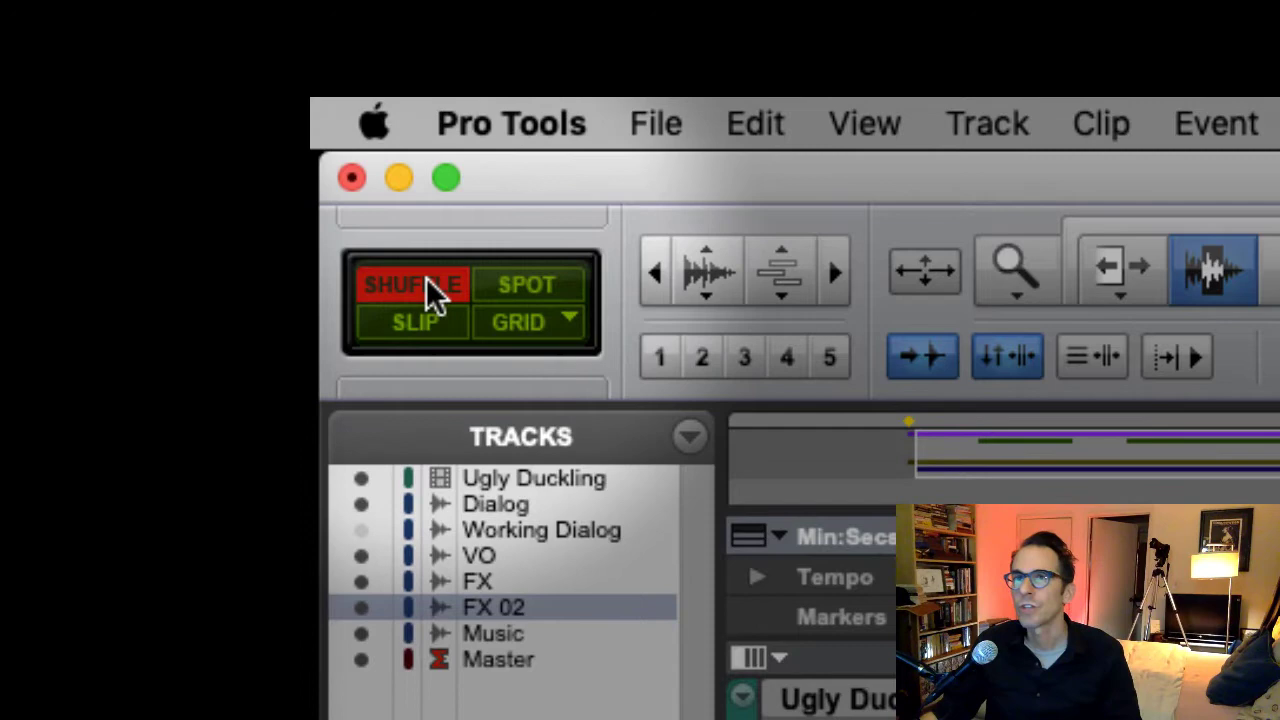
click(427, 326)
click(530, 293)
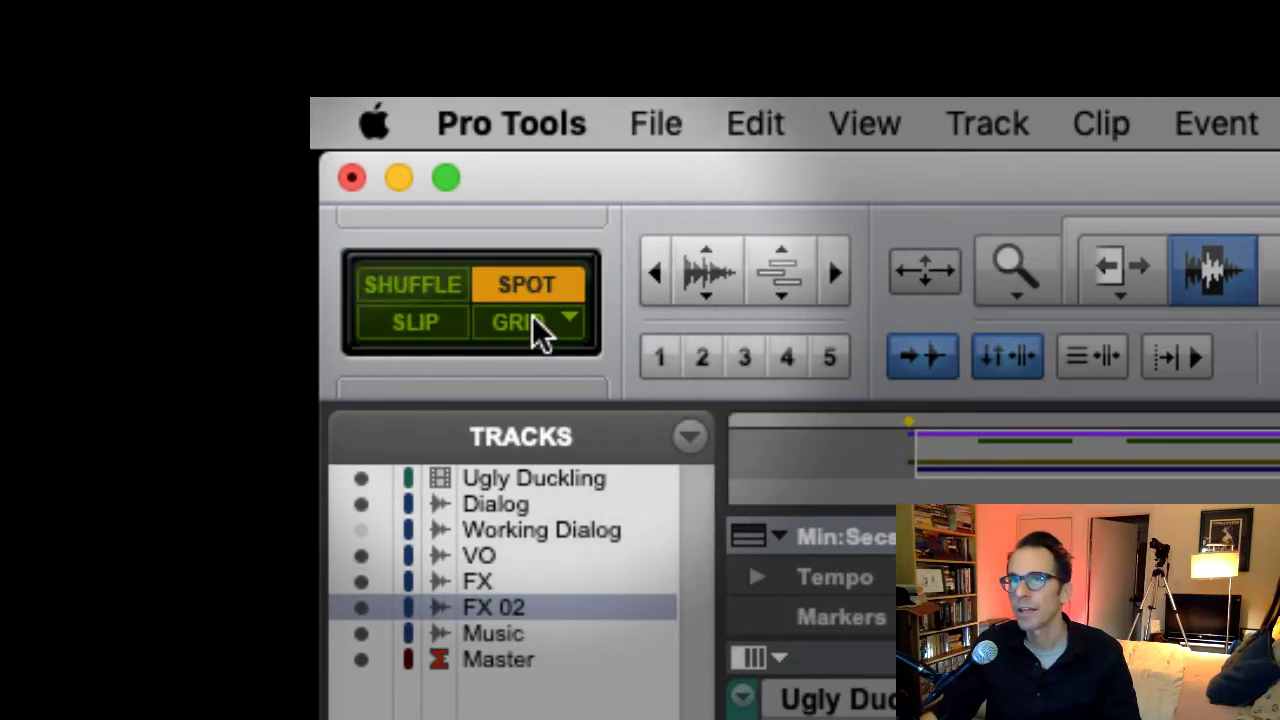
click(524, 322)
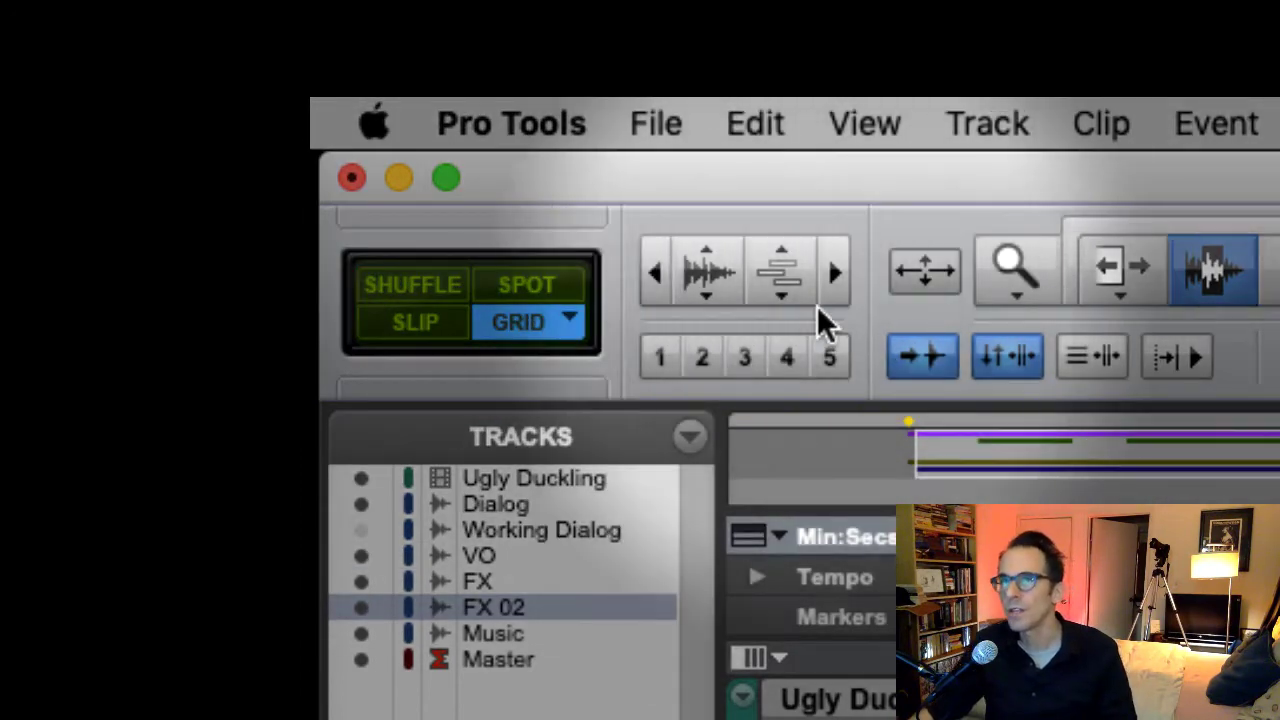
With the Zoomer, zoom in step by step on the first Dialog clip
click(1012, 268)
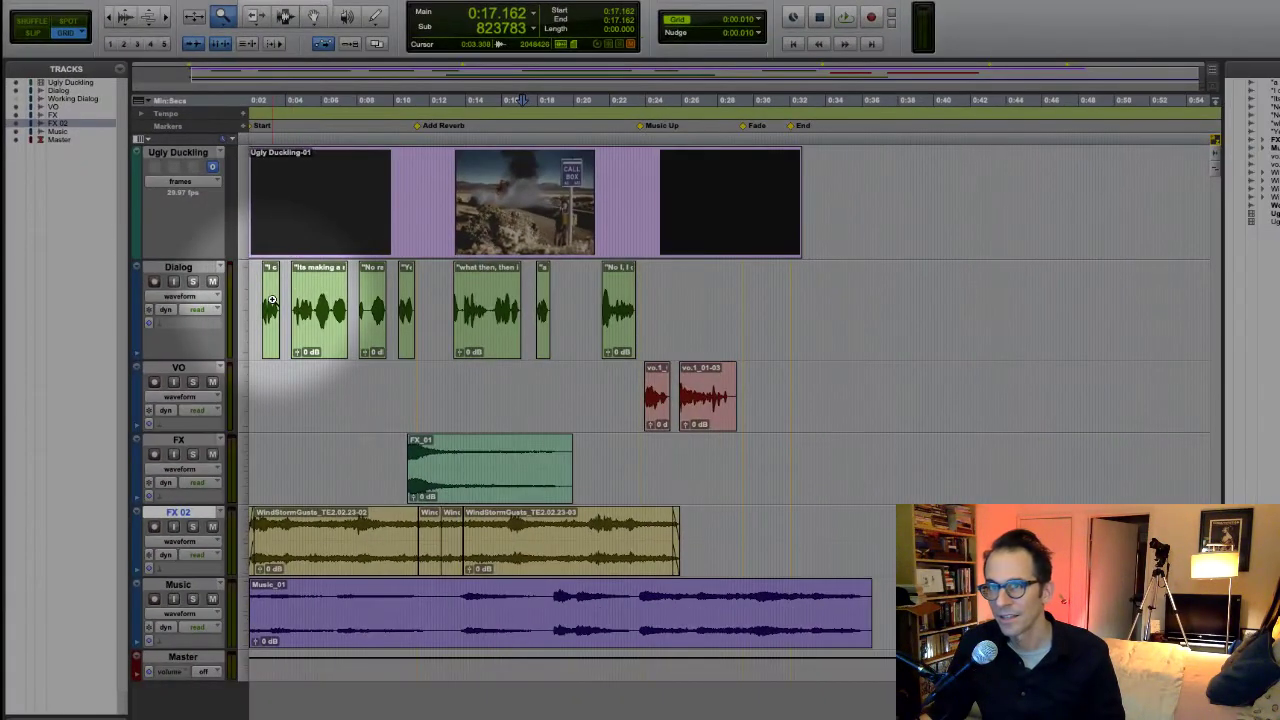
click(271, 300)
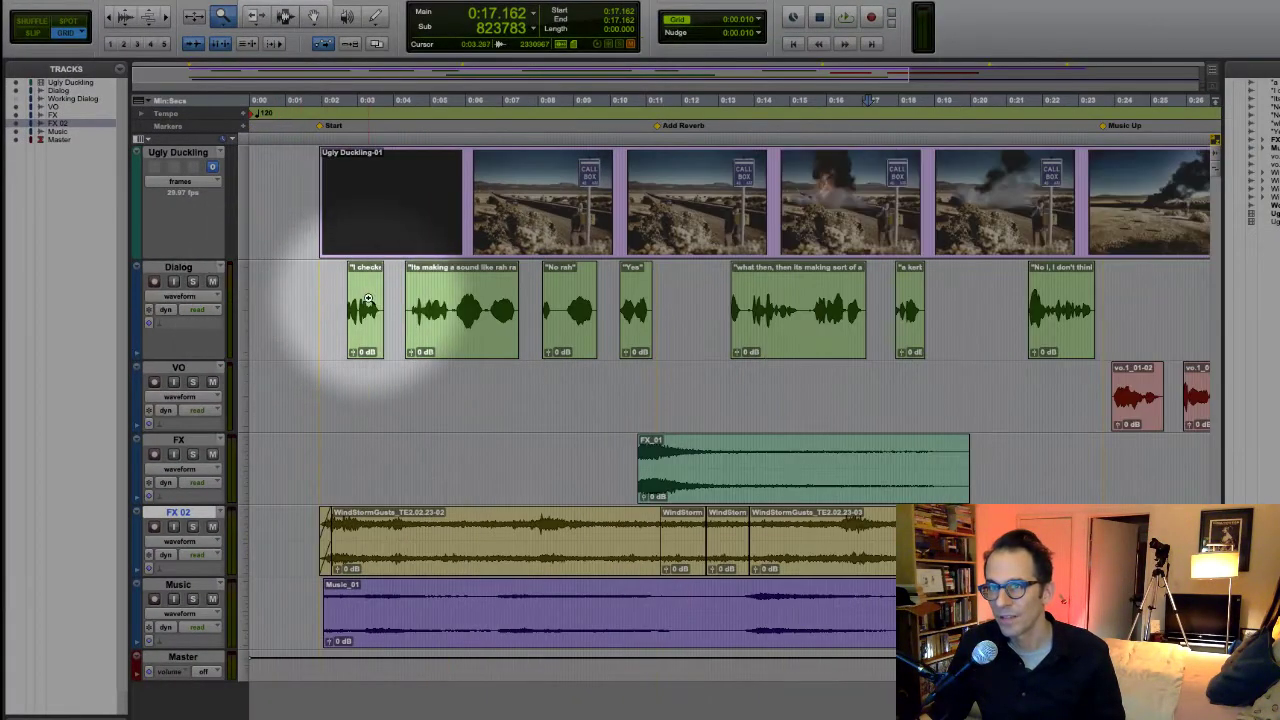
click(368, 298)
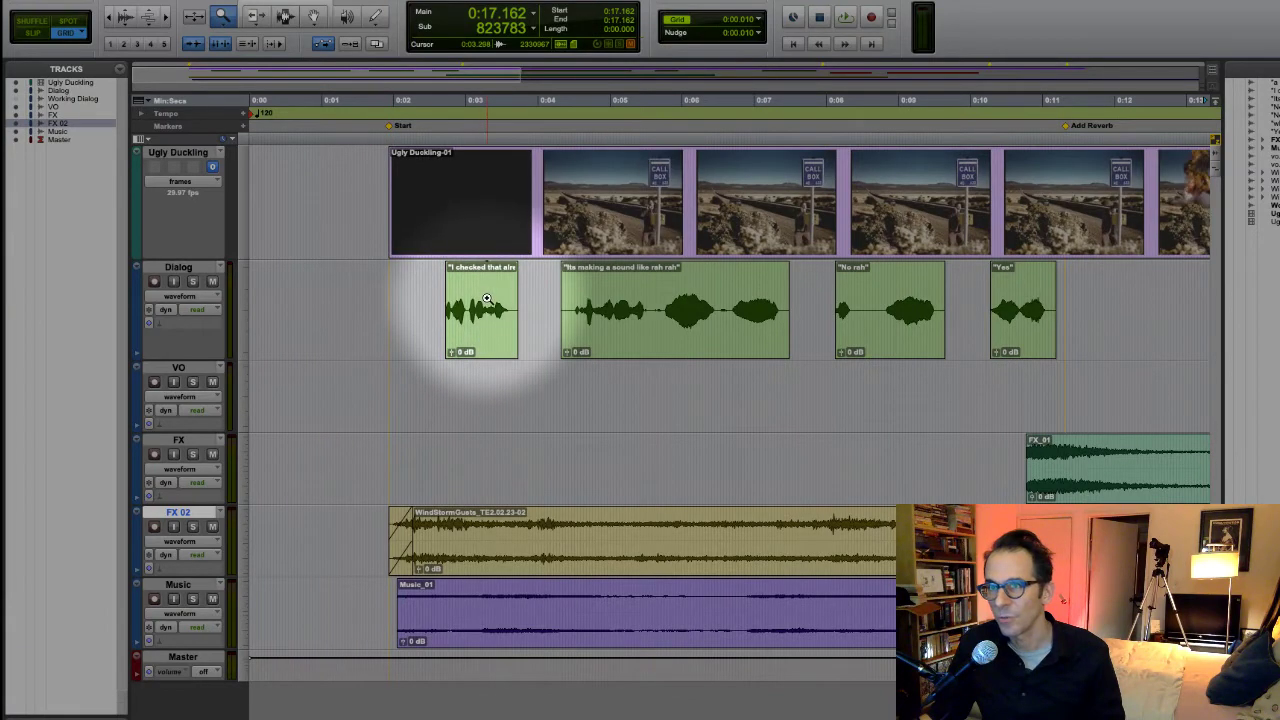
click(486, 300)
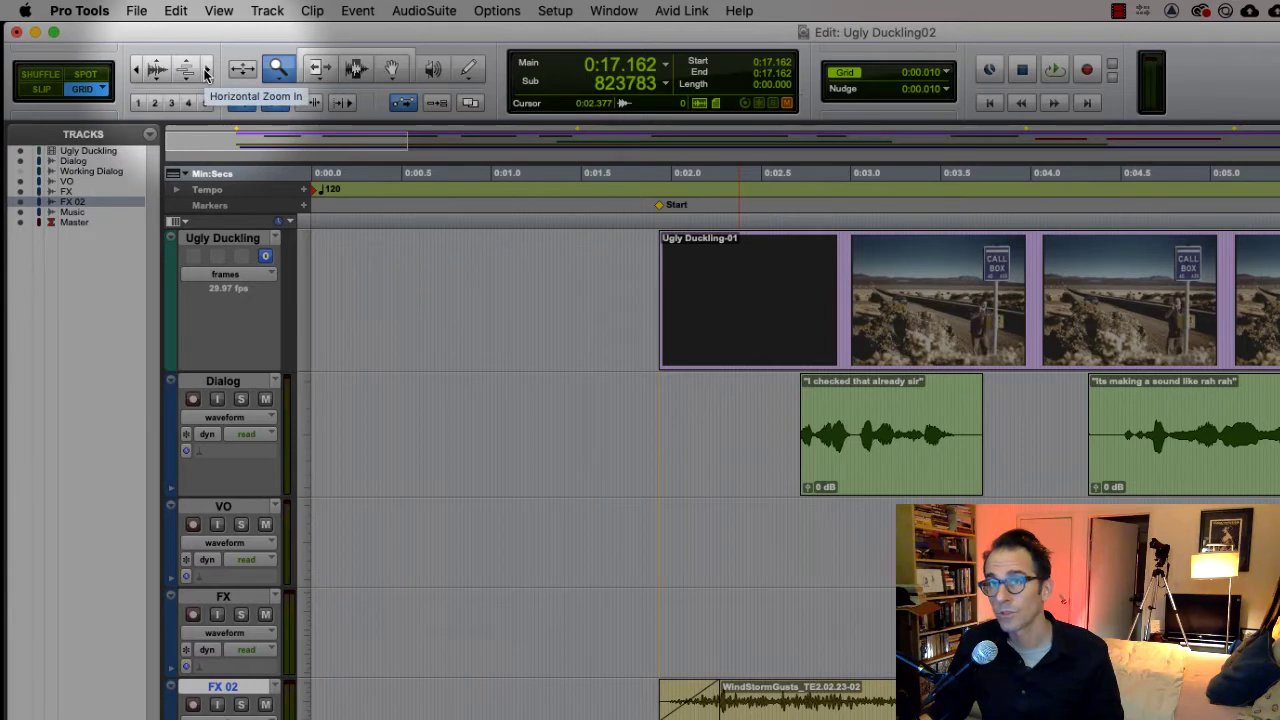
Step the horizontal zoom out and back in several times around the playhead
click(137, 72)
click(137, 72)
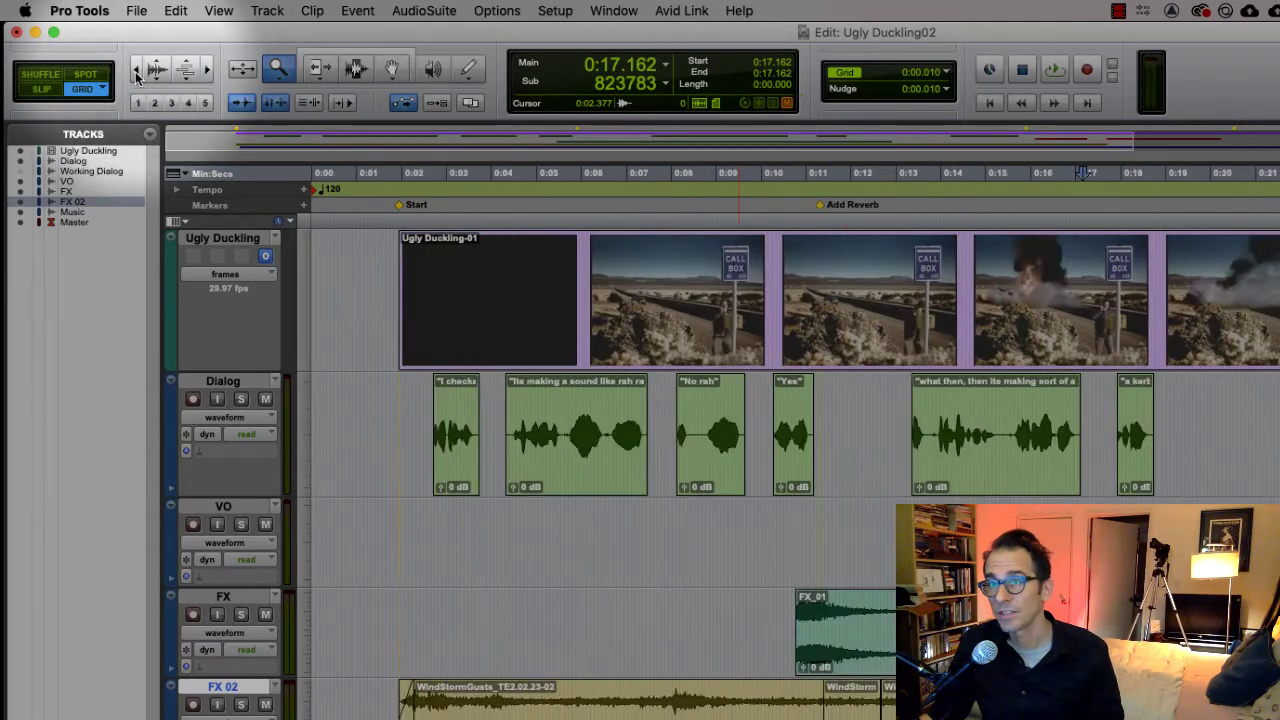
click(137, 72)
click(137, 72)
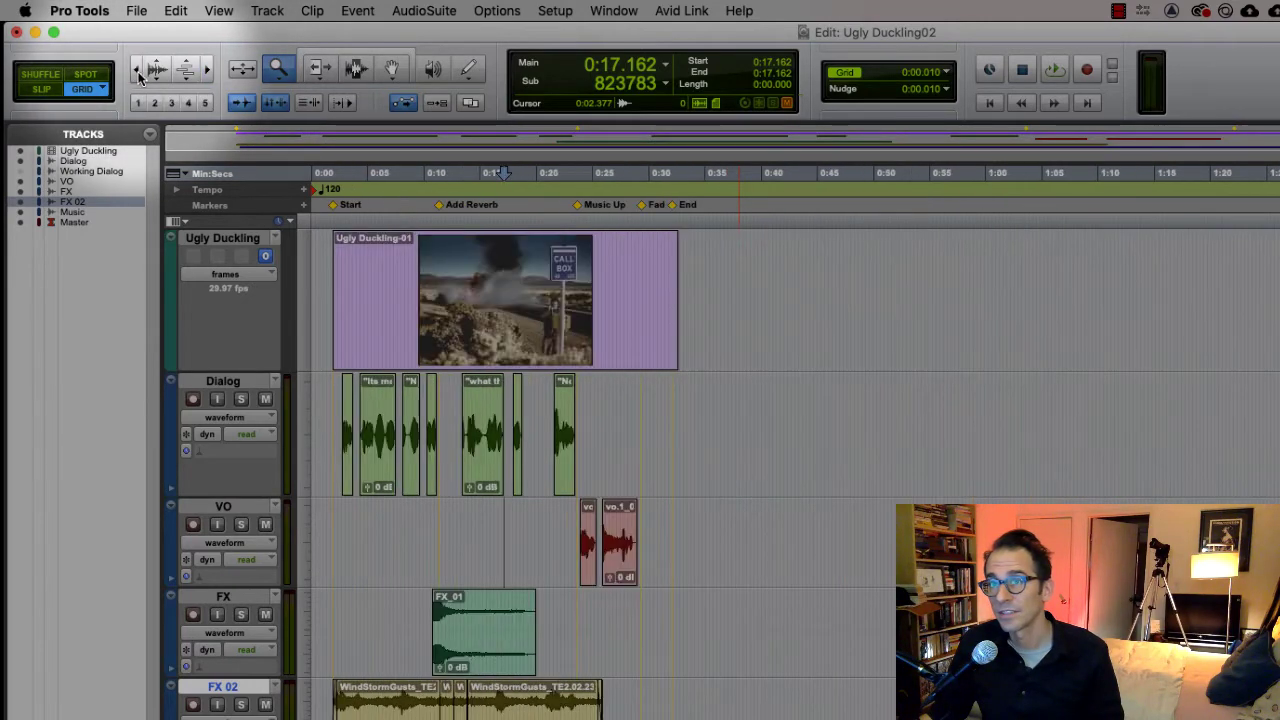
click(206, 70)
click(206, 70)
click(206, 70)
click(206, 70)
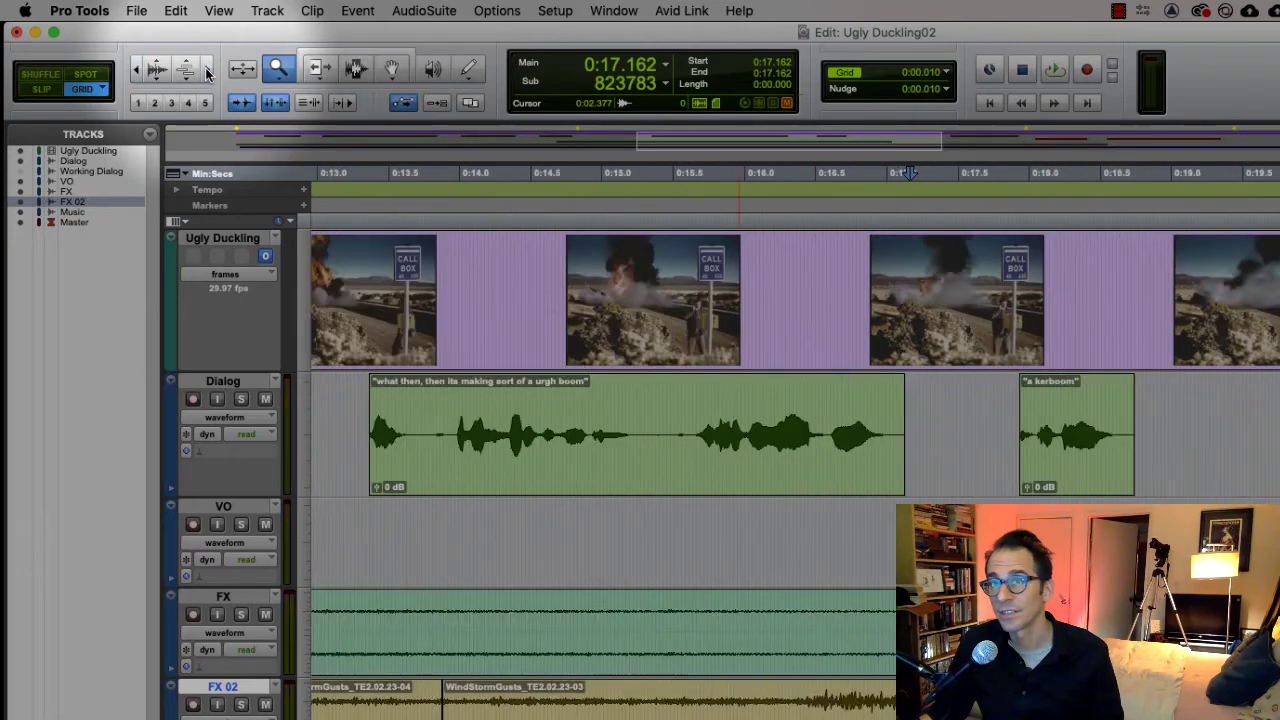
click(138, 72)
click(138, 72)
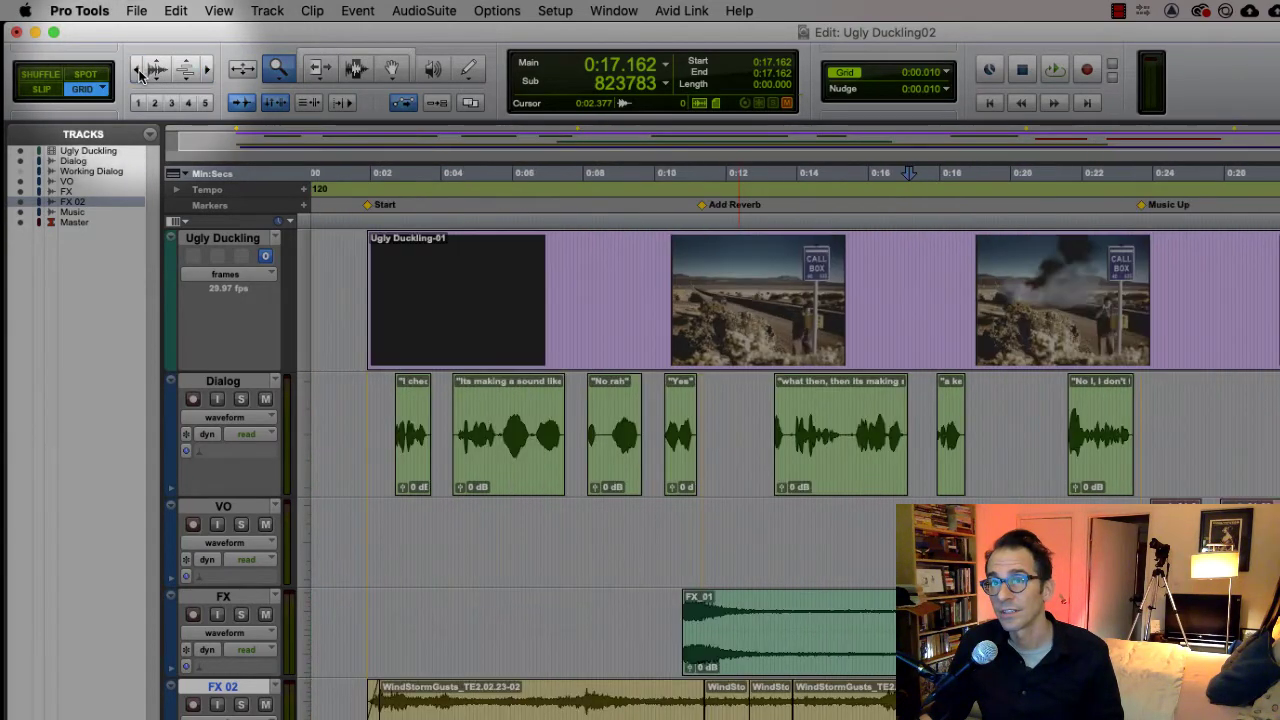
click(138, 72)
click(138, 72)
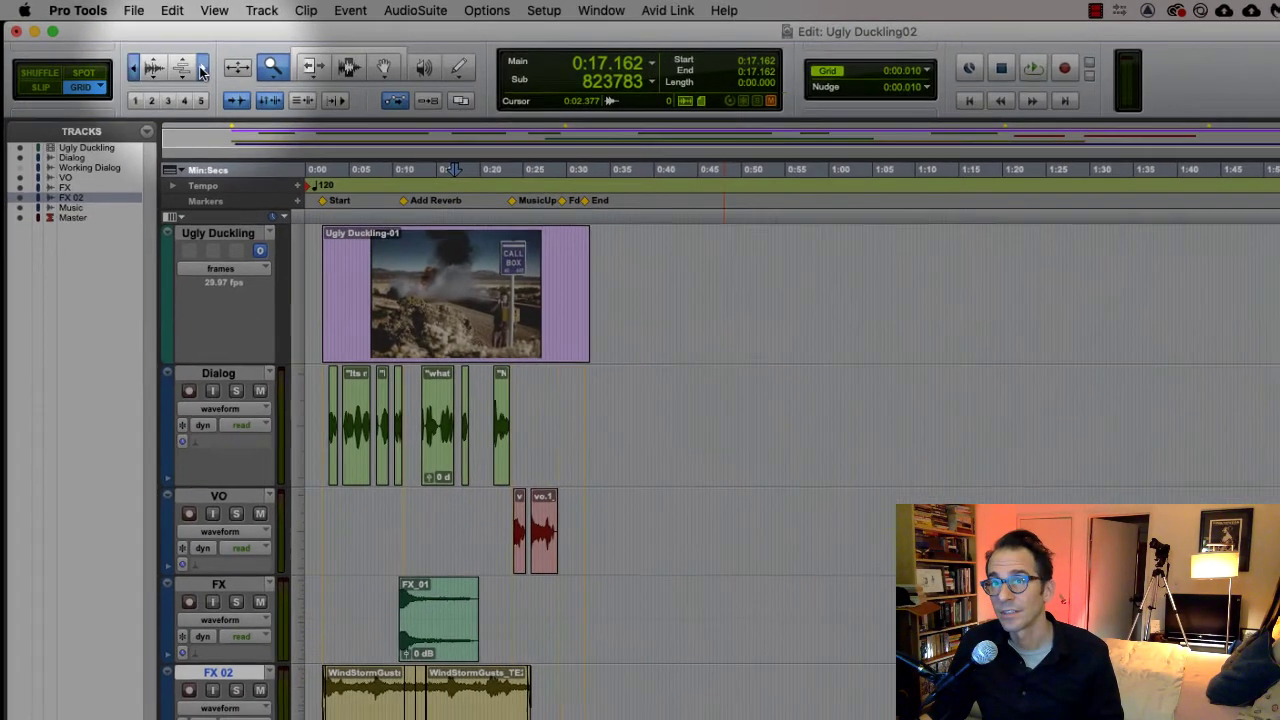
click(202, 70)
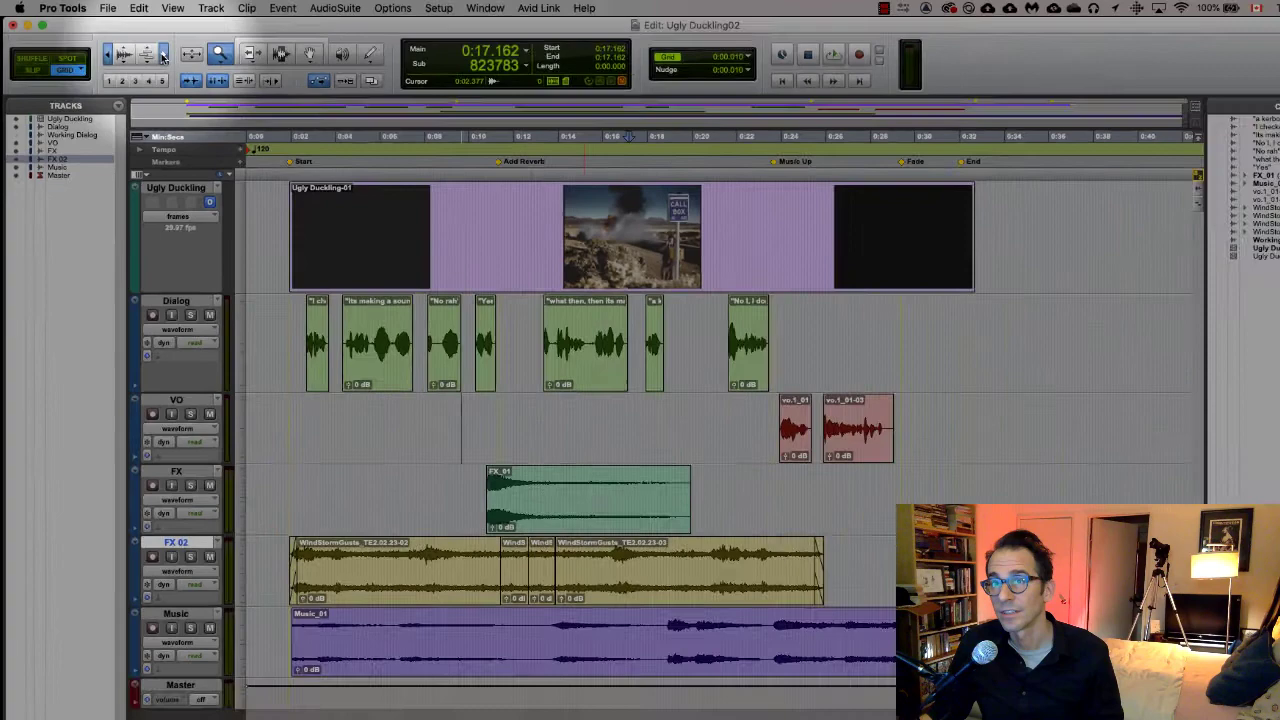
click(202, 70)
click(202, 70)
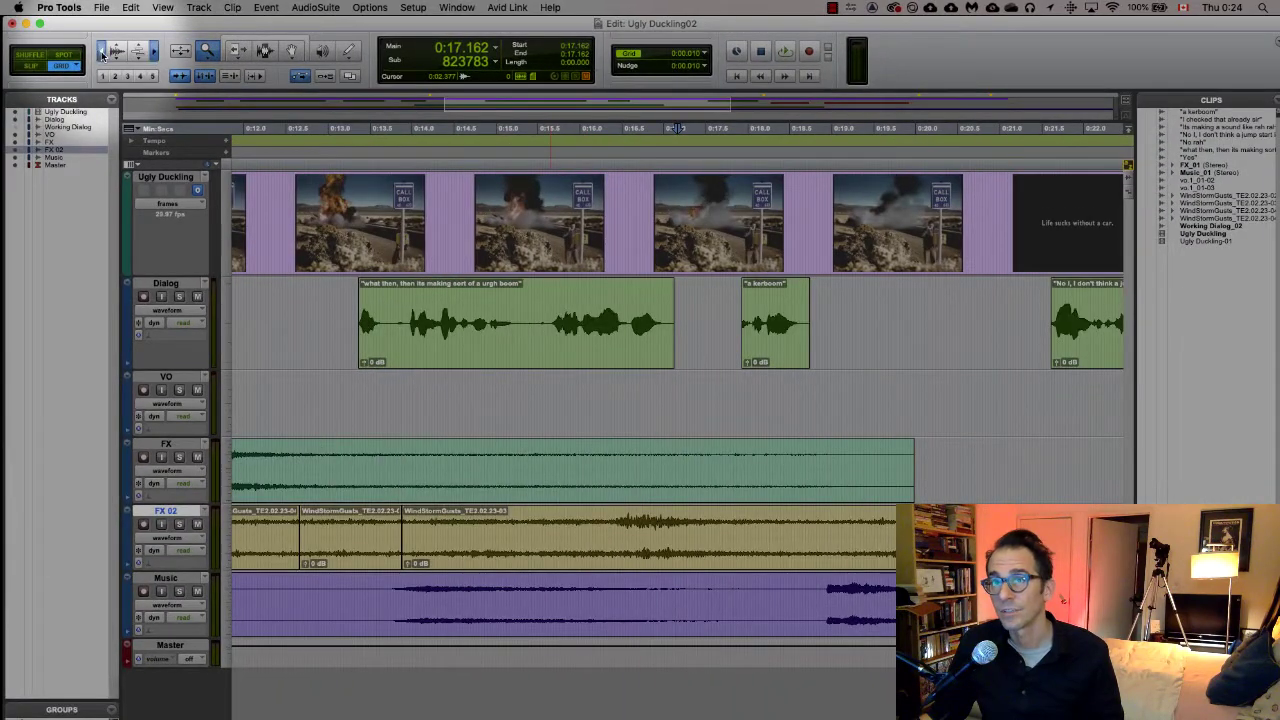
Zoom out fully, then back in until the session clips fill the window, with the Zoomer active again
click(103, 52)
click(103, 52)
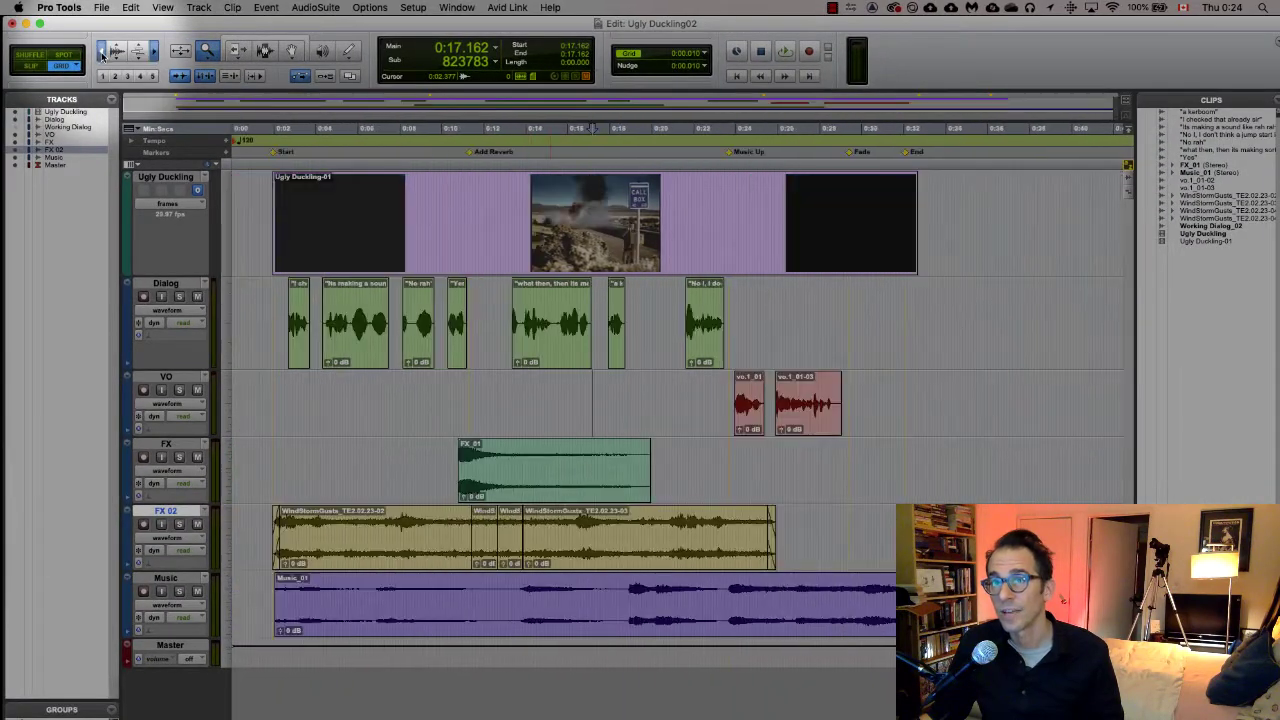
click(103, 52)
click(103, 52)
click(103, 52)
click(146, 54)
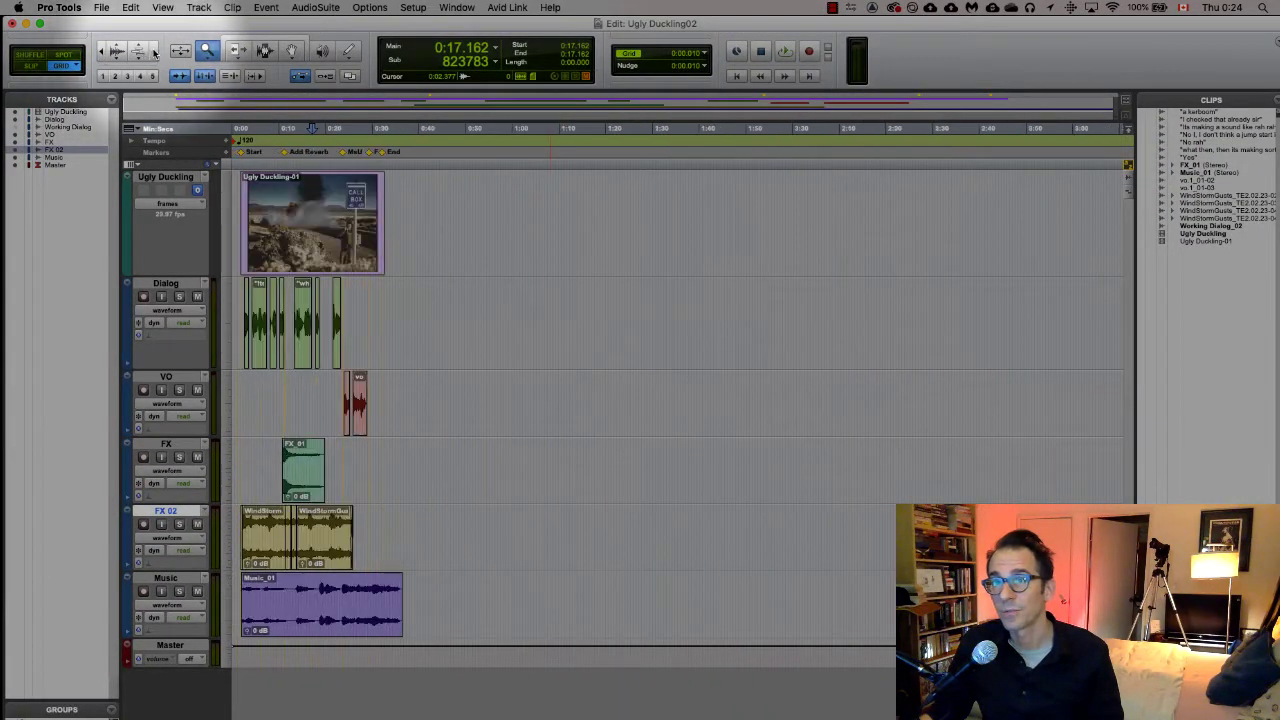
click(150, 53)
click(150, 53)
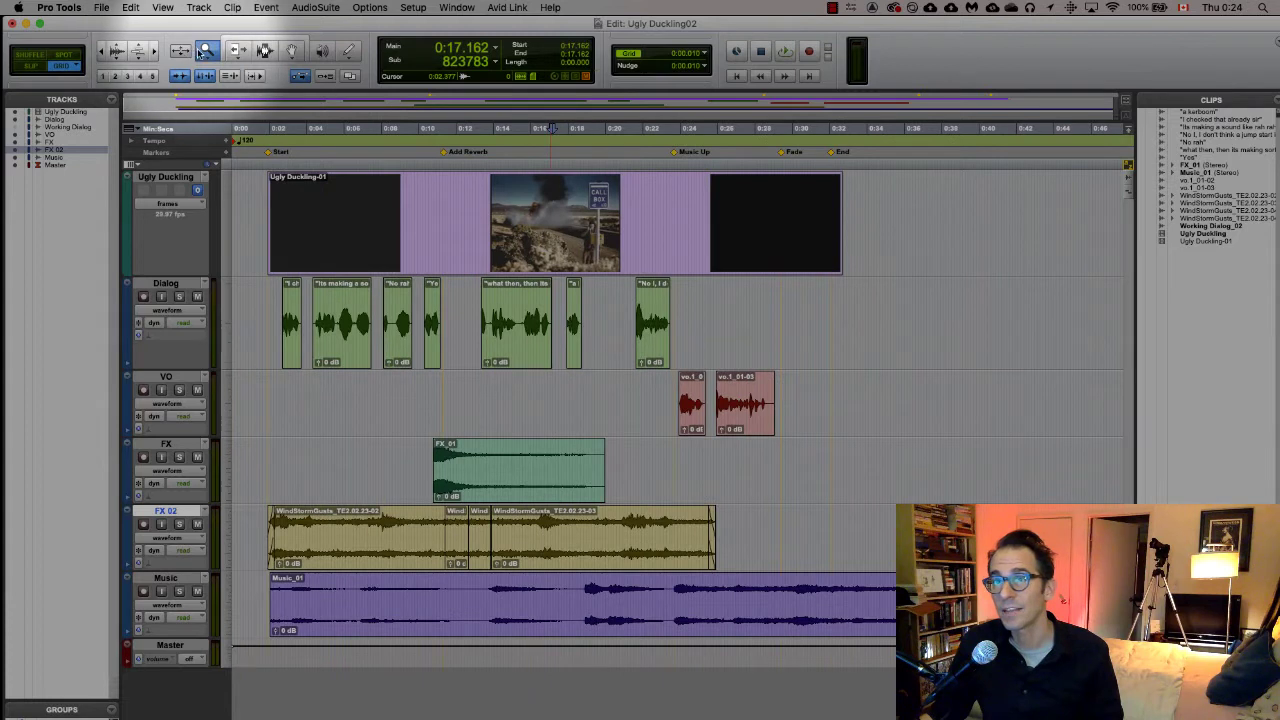
click(201, 51)
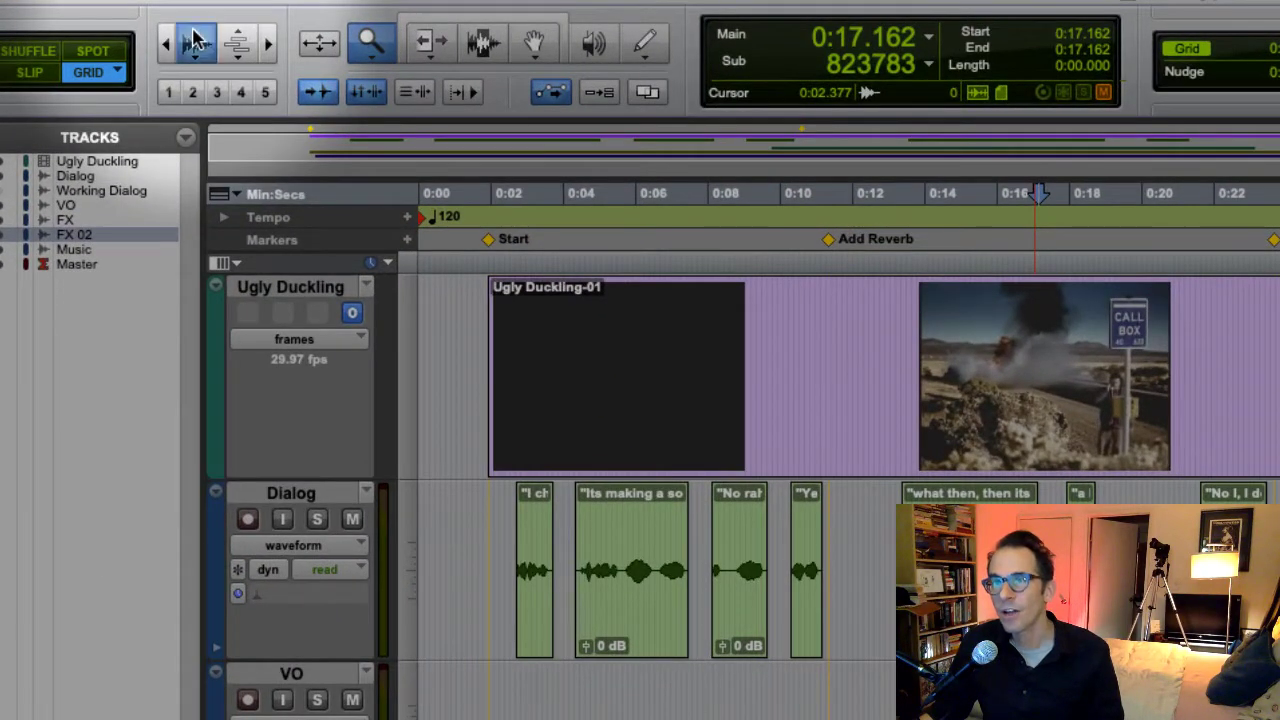
Enlarge the Dialog waveforms three times and zoom the timeline in to about 0:11–0:18
click(196, 40)
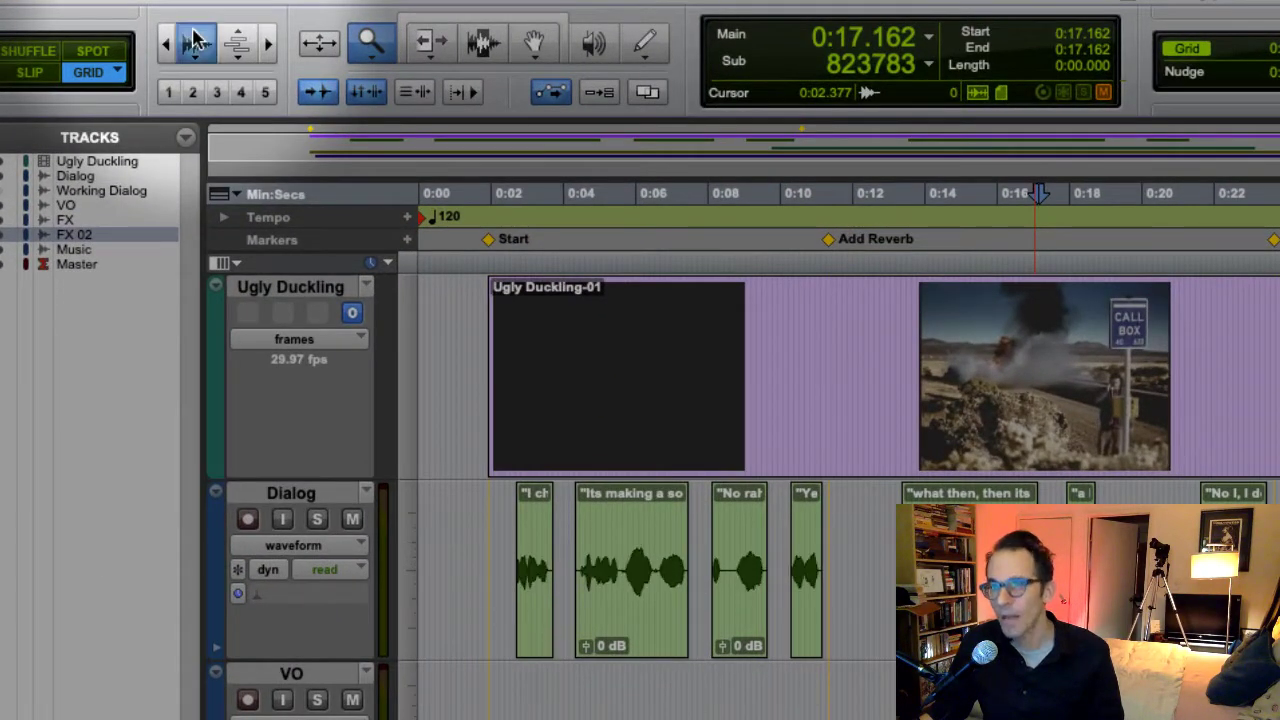
click(196, 40)
click(196, 40)
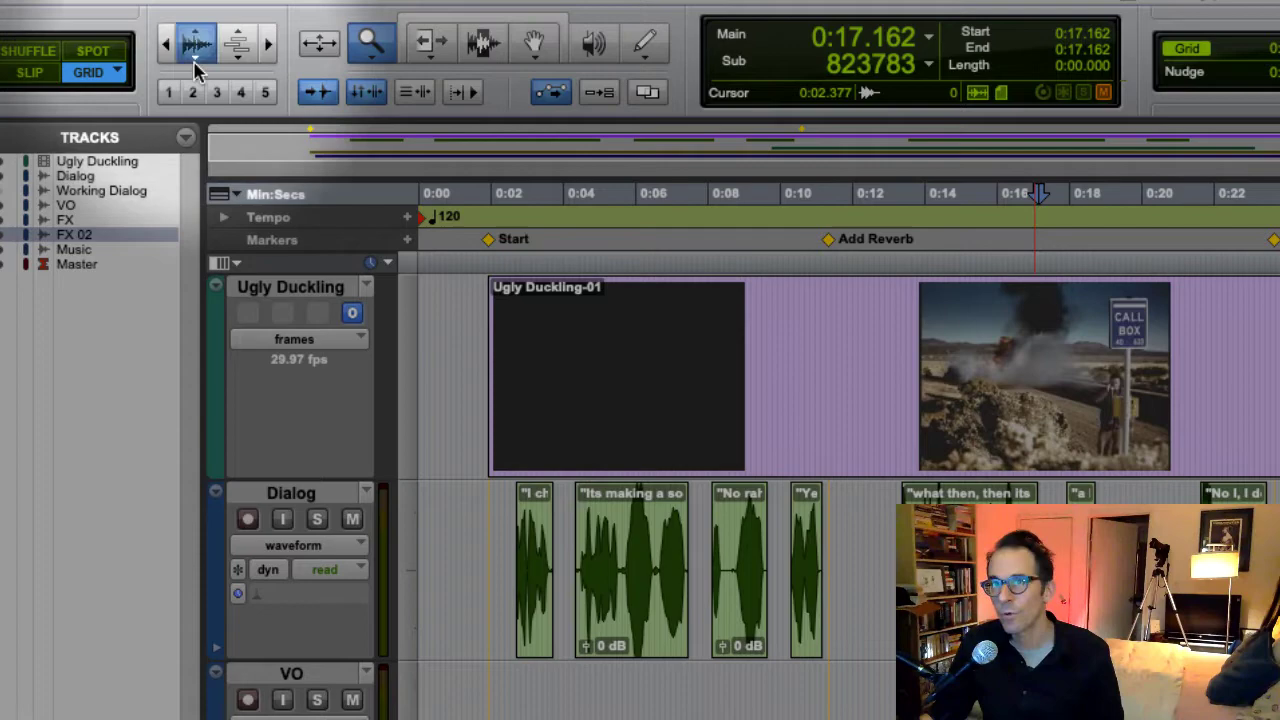
click(270, 46)
click(270, 46)
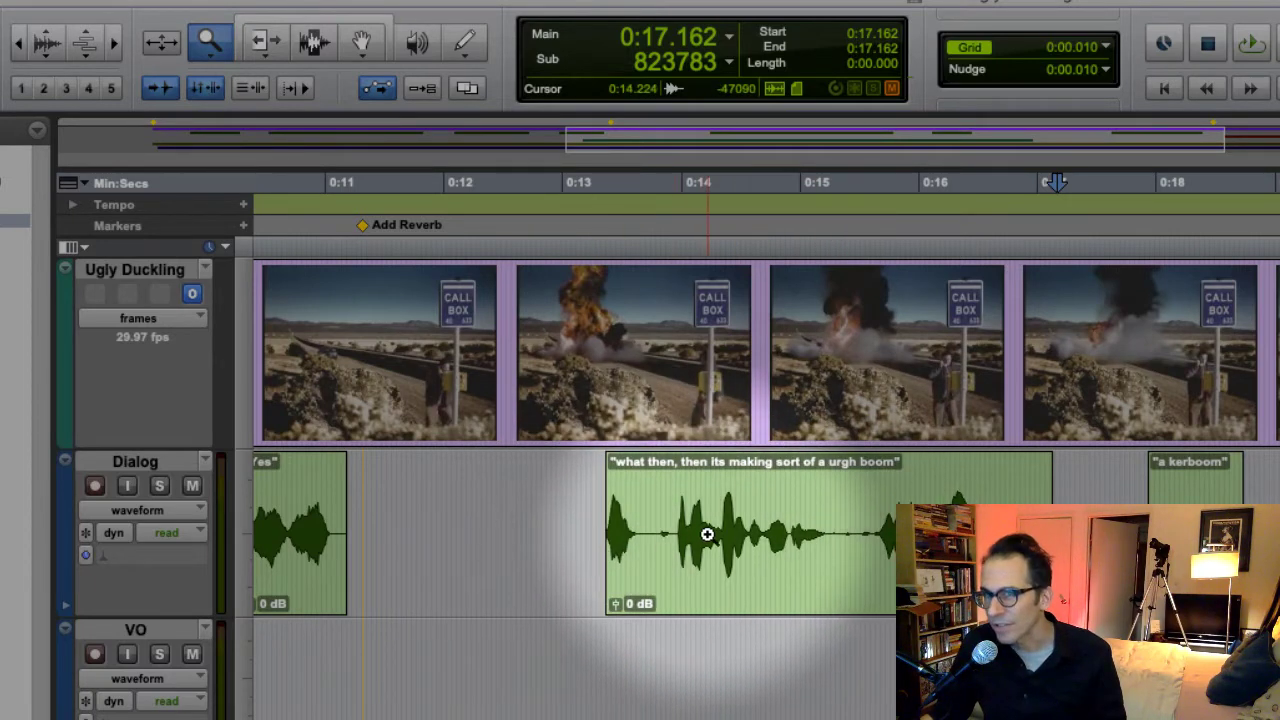
Make the Dialog waveforms even taller and adjust their vertical scale
click(47, 41)
click(47, 41)
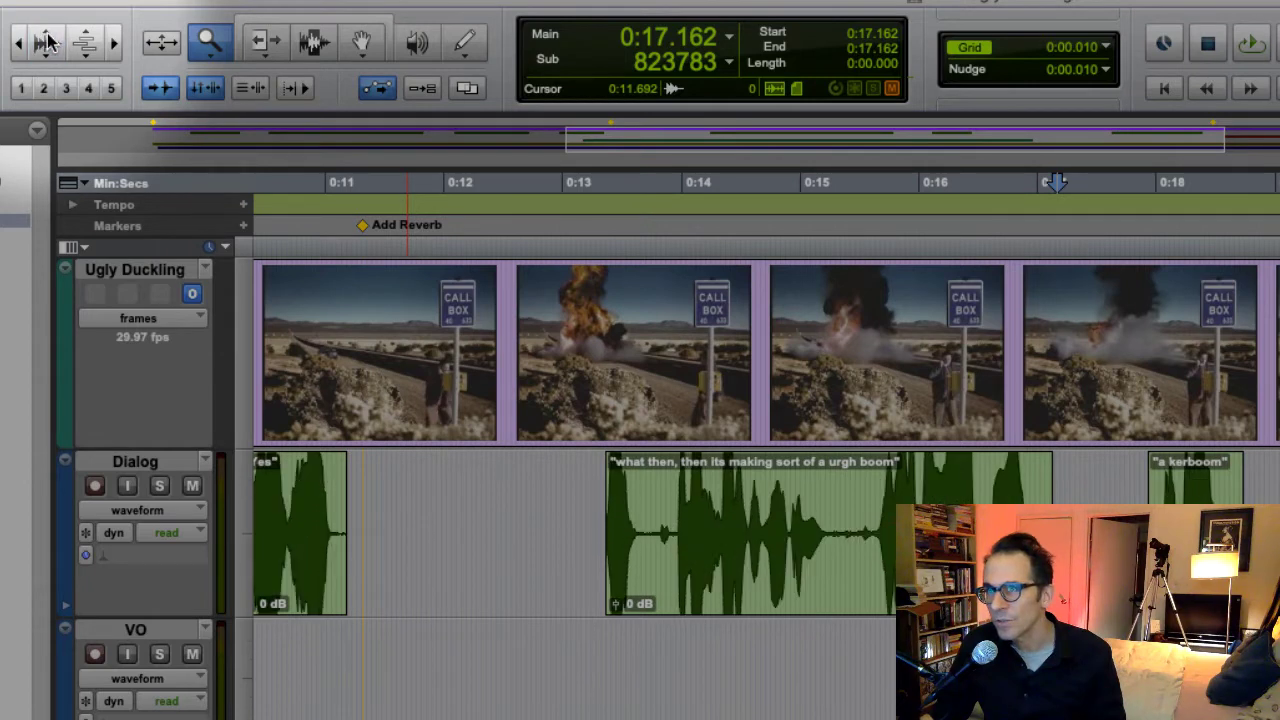
click(47, 41)
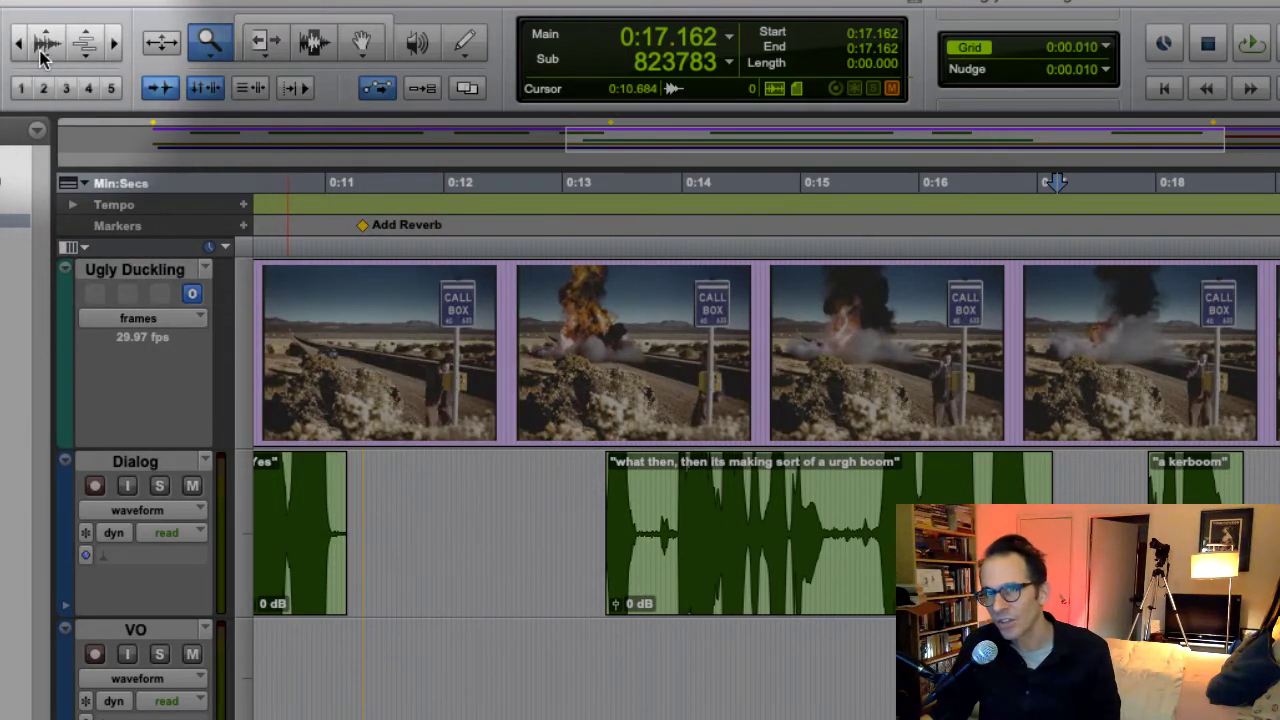
click(40, 62)
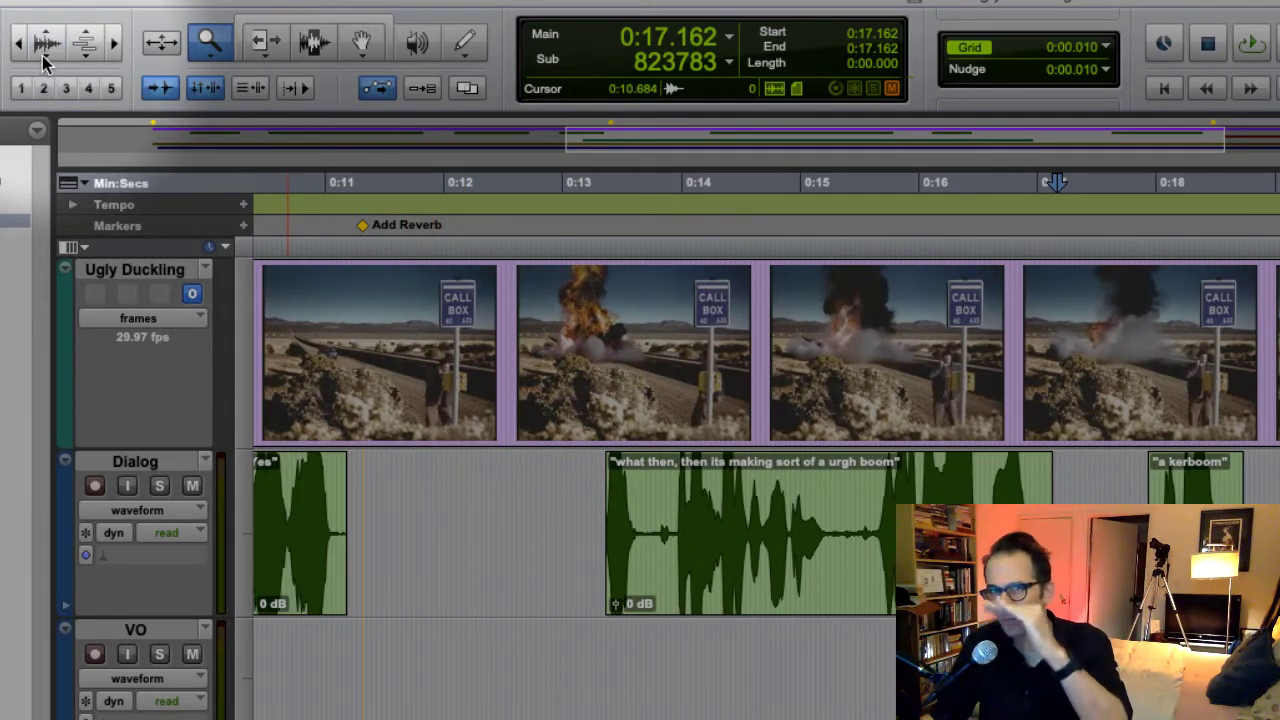
Shrink the Dialog waveforms back down and return to the previous wider zoom
click(42, 58)
click(43, 52)
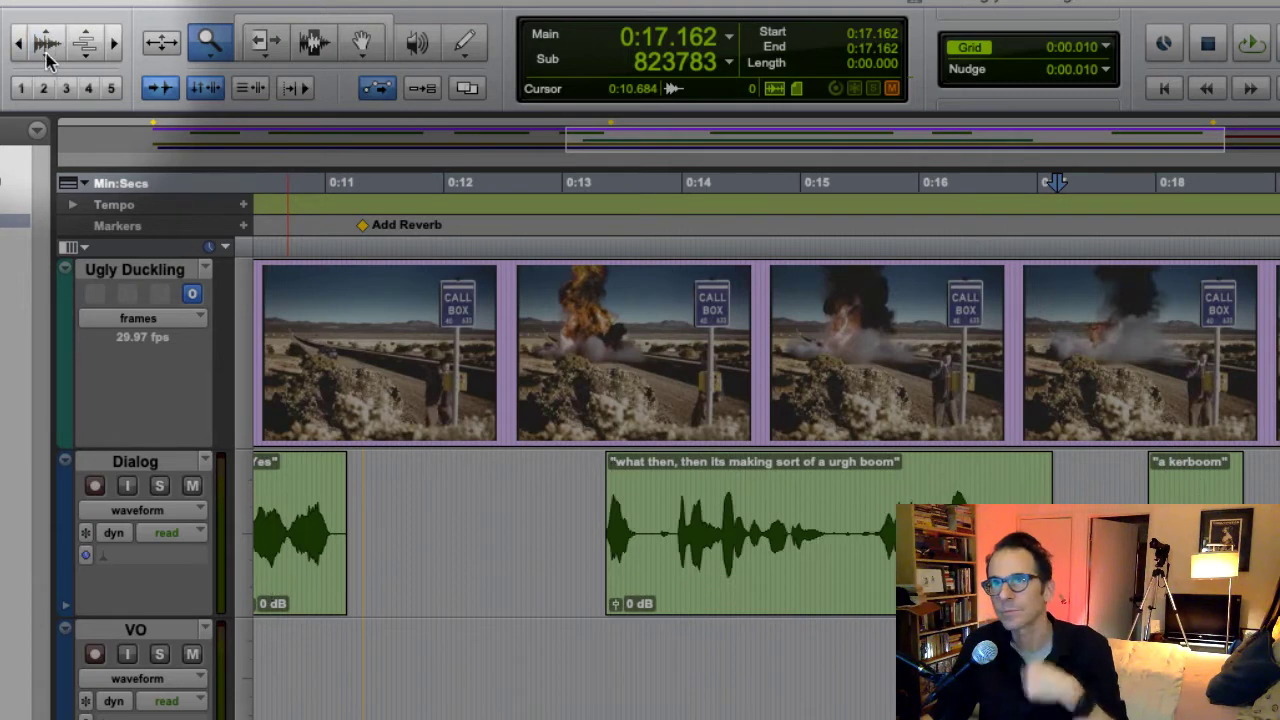
click(158, 43)
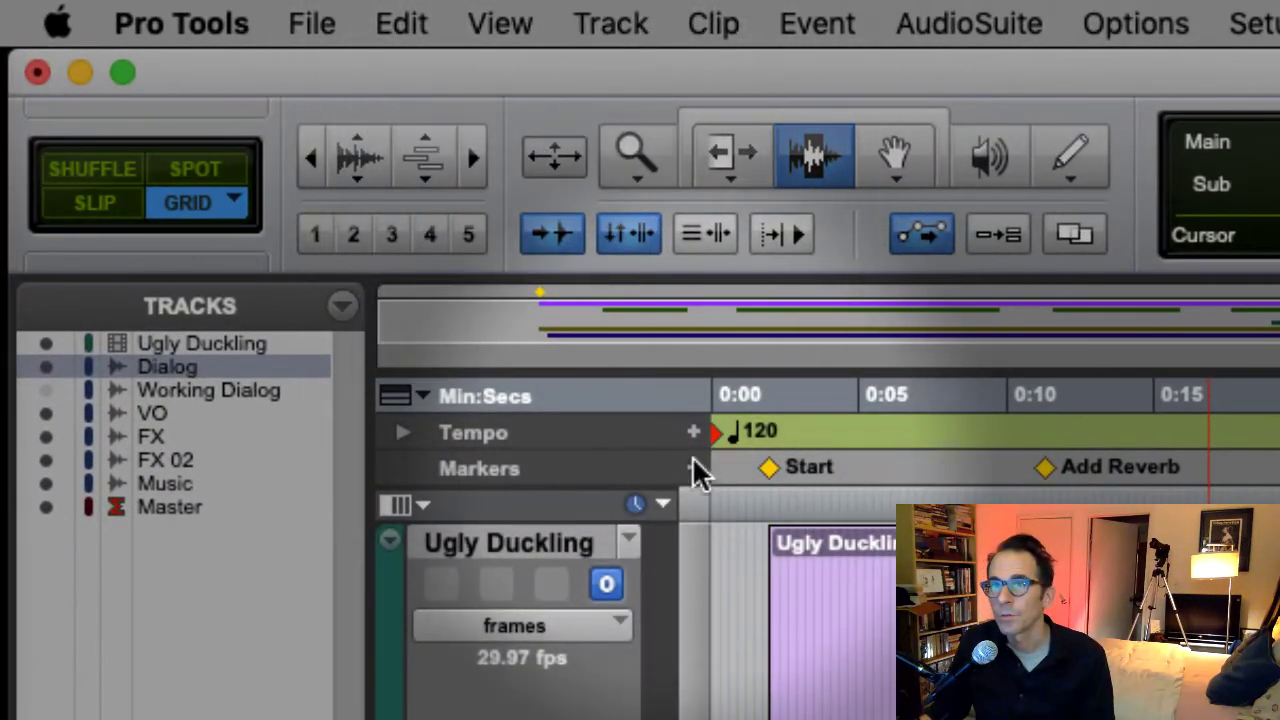
Play the session from an earlier point, then make the Trim tool the active edit tool
key(space)
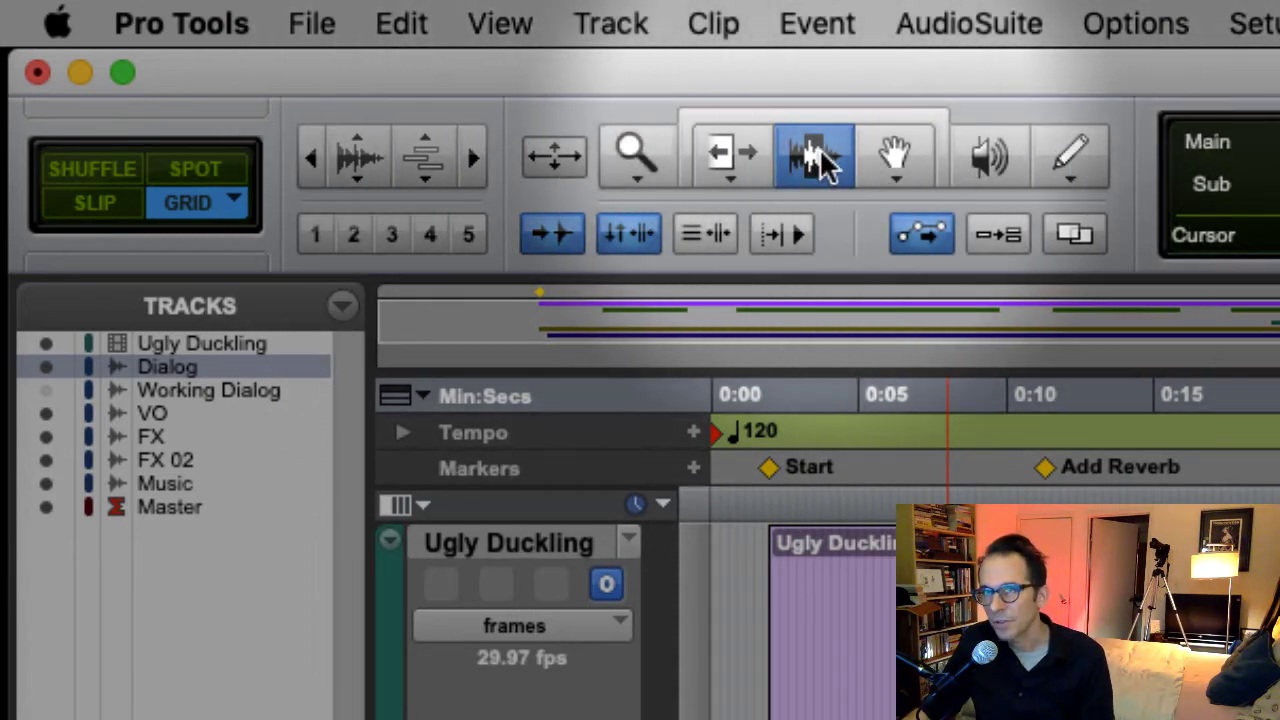
click(651, 163)
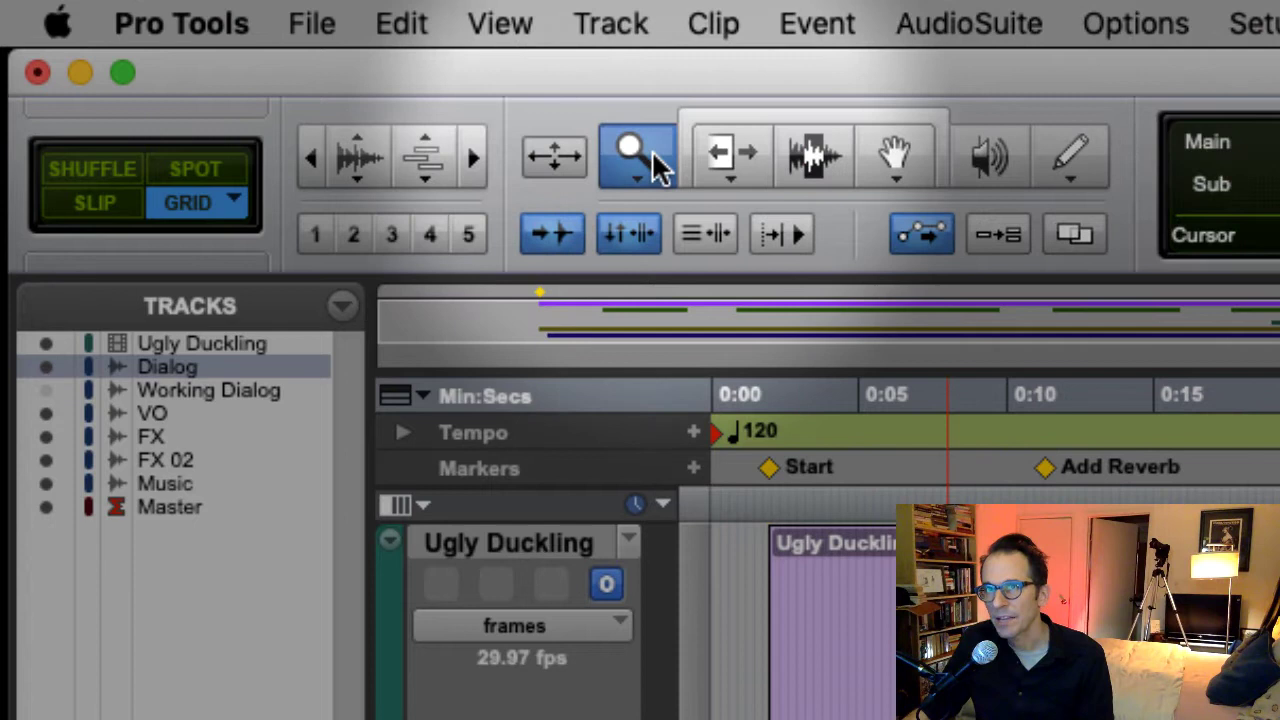
click(725, 163)
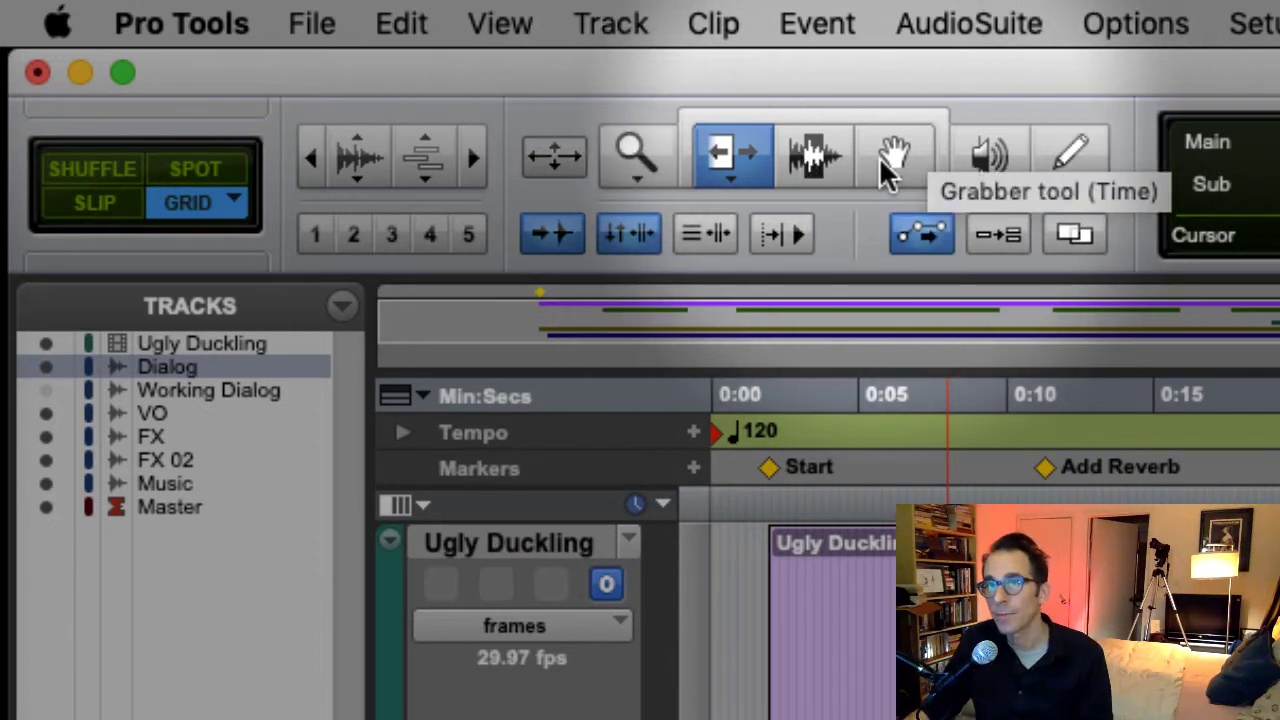
Switch to the Selector tool and drag a test selection across the Ugly Duckling video clip
click(813, 158)
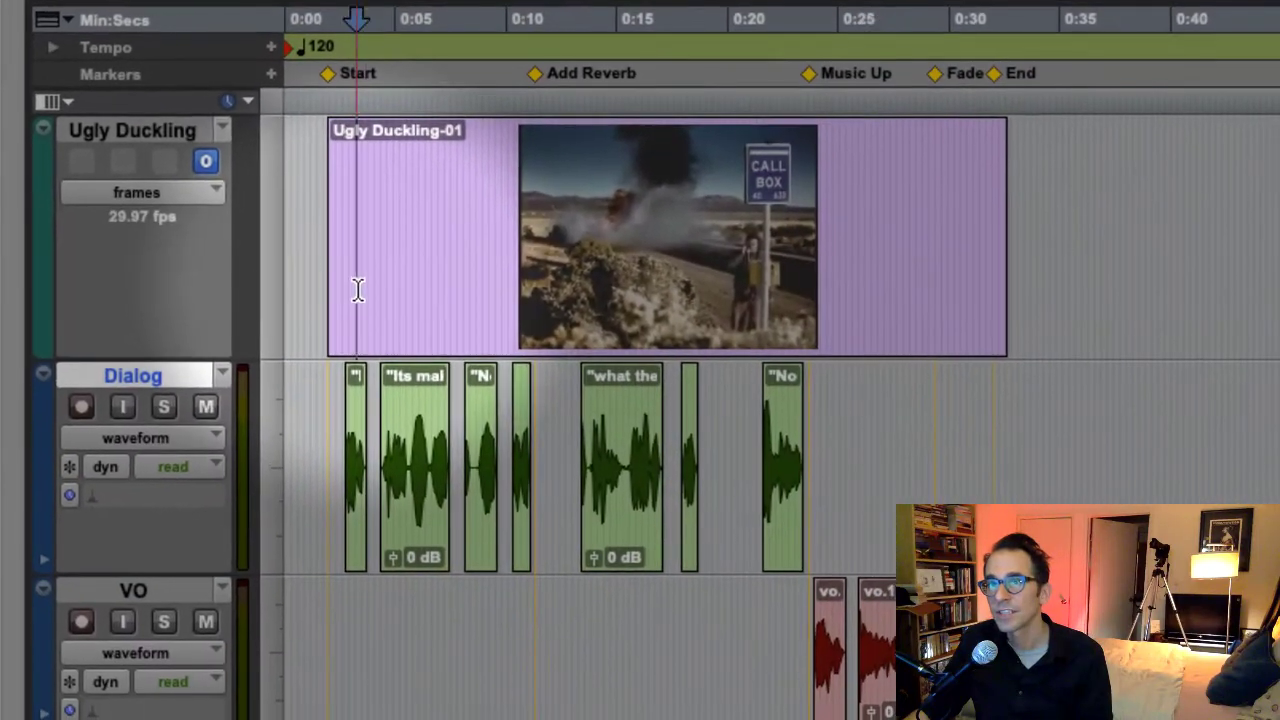
drag(808, 719, 904, 719)
drag(429, 290, 471, 309)
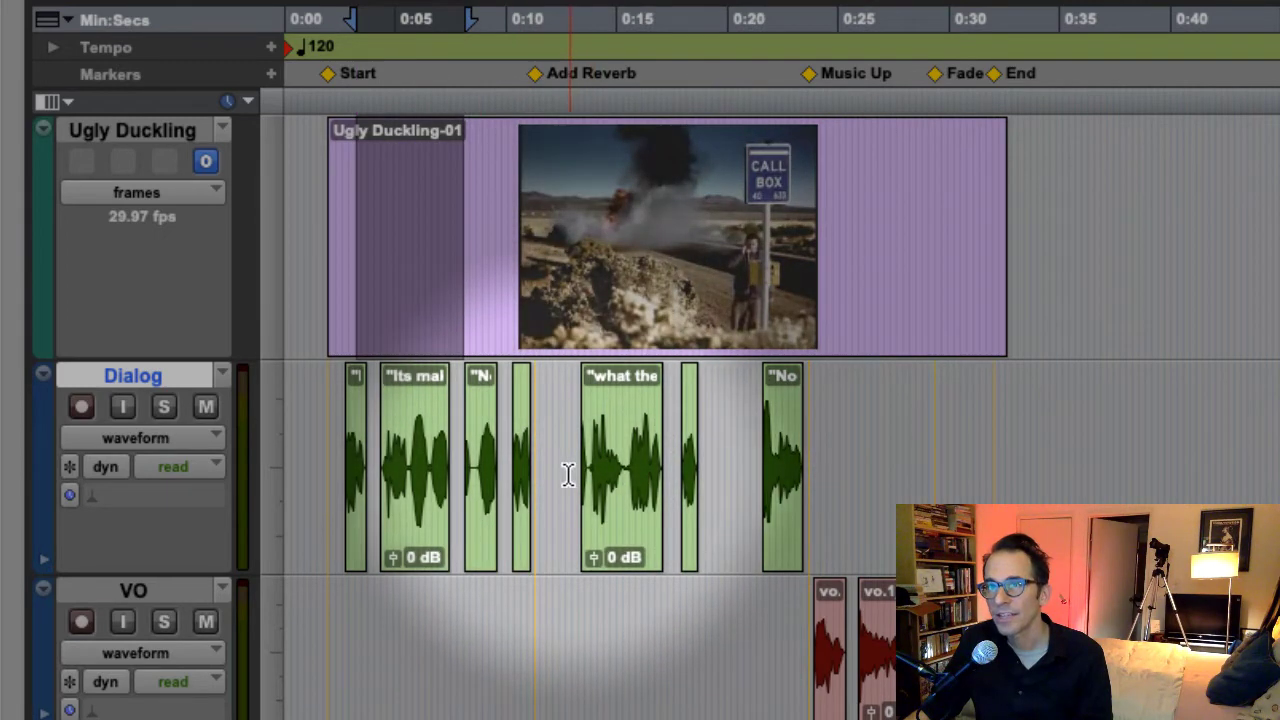
Select over the Dialog clip near 0:15, then the last Dialog clip from about 0:19.9 to 0:24
click(567, 475)
drag(568, 475, 636, 475)
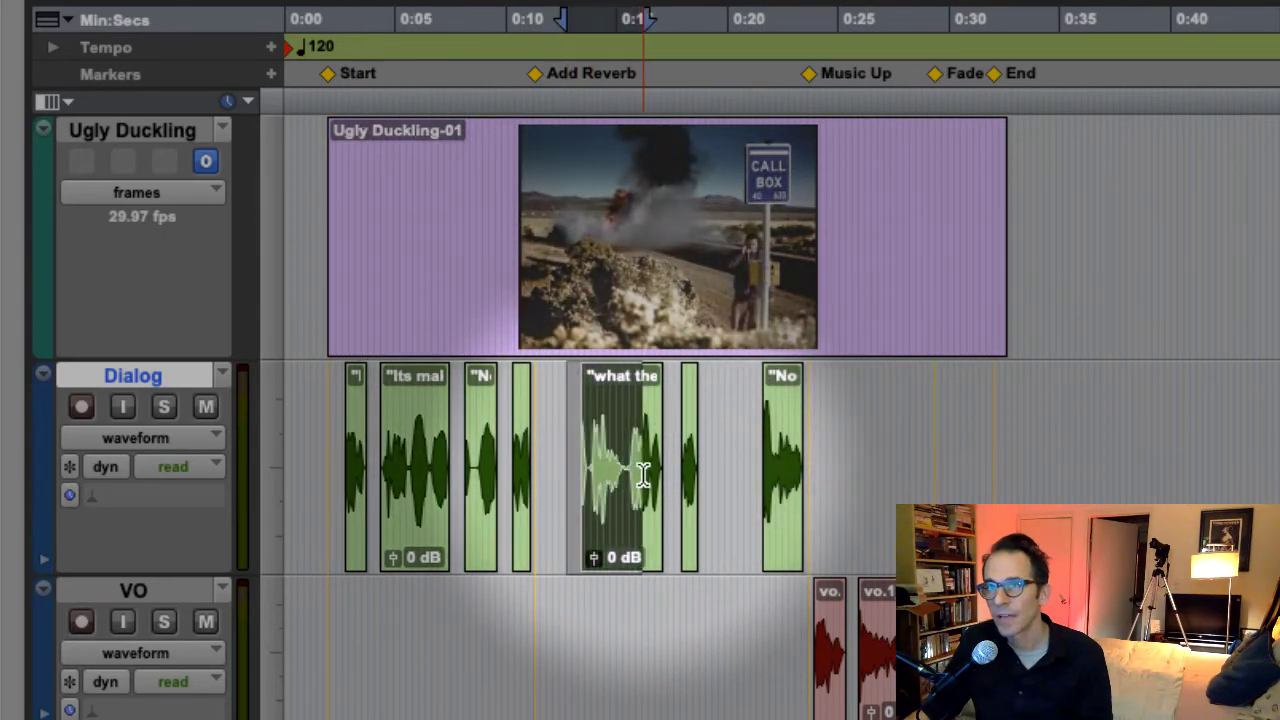
drag(724, 475, 828, 521)
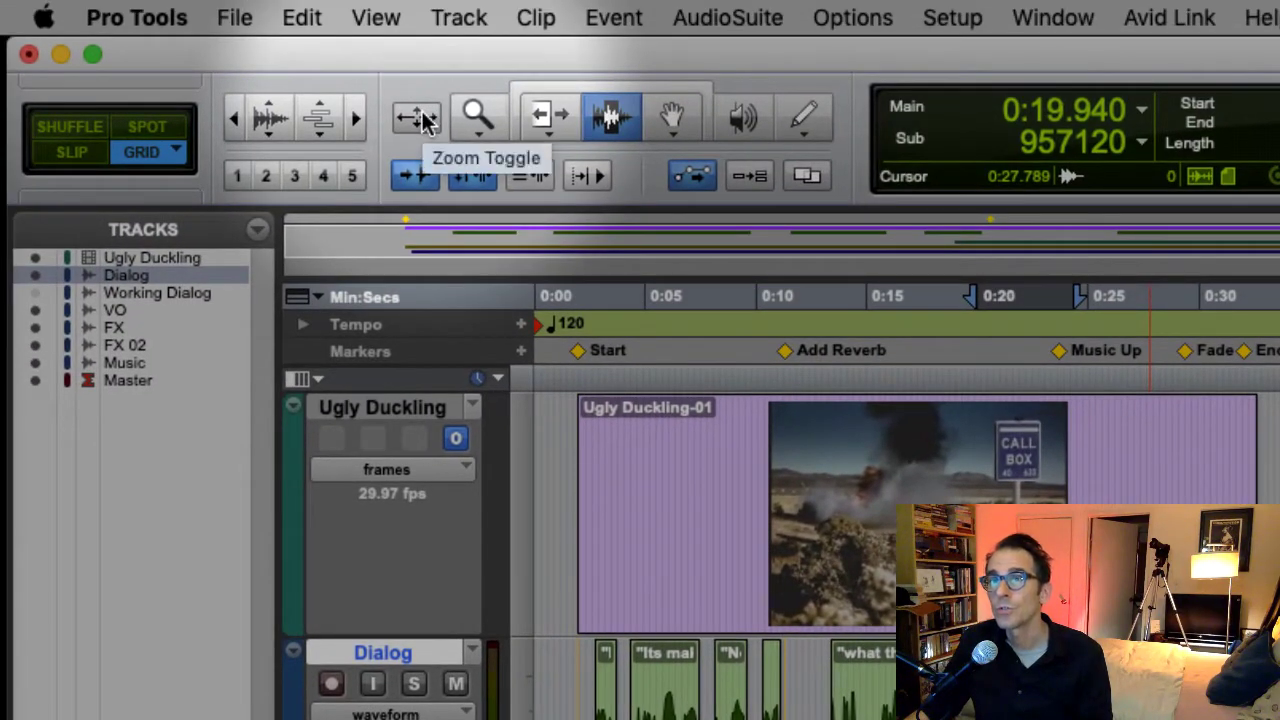
Zoom to the selection, set the edit point at 0:22.240 in the last Dialog clip, and zoom back out
click(419, 118)
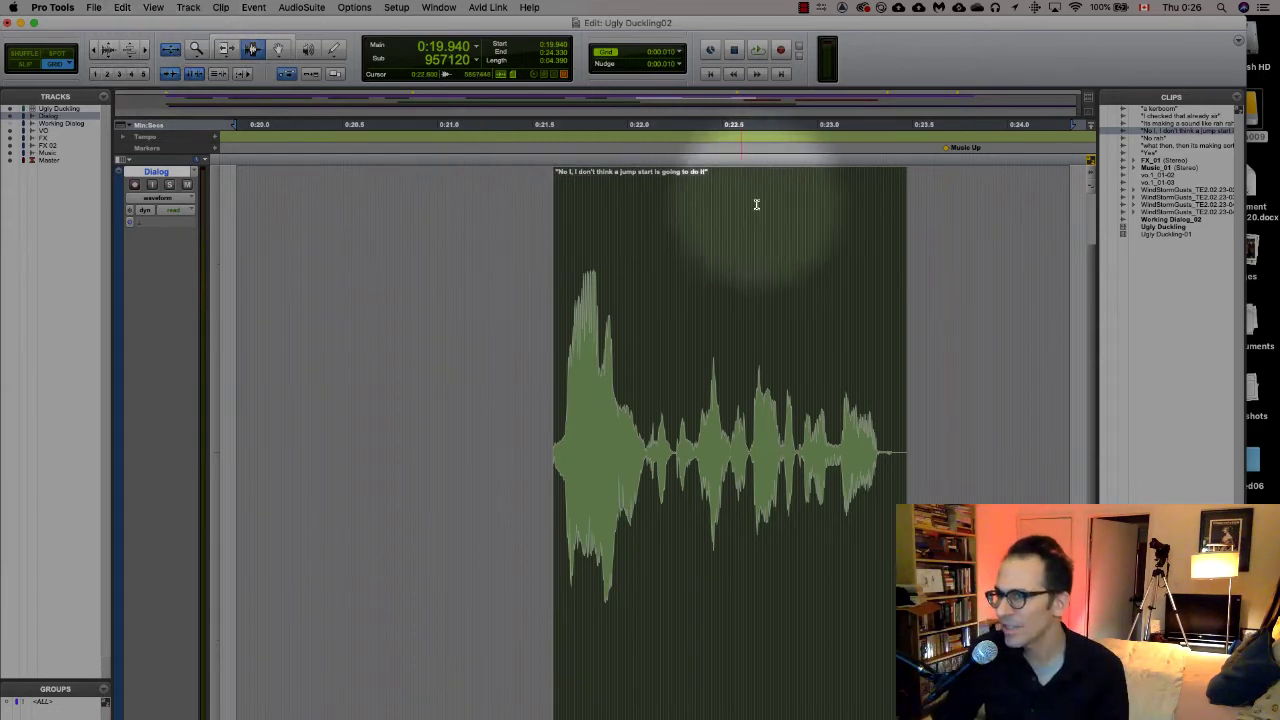
click(683, 427)
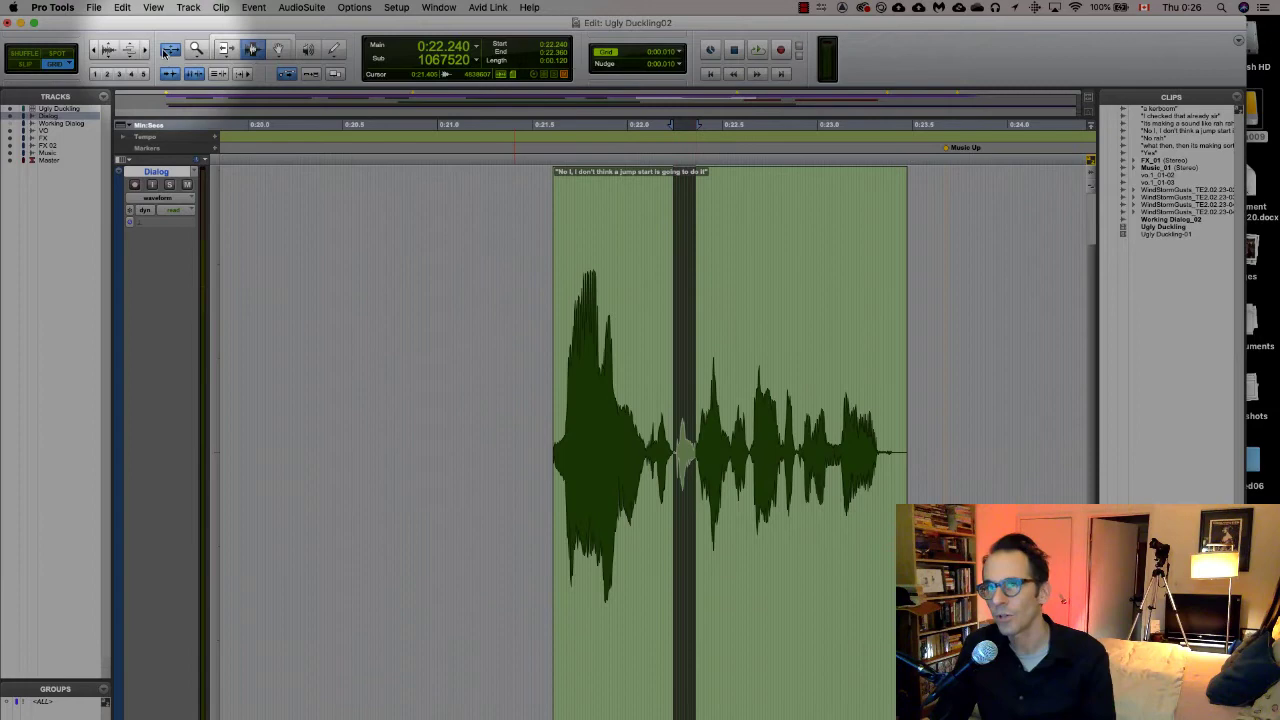
click(168, 50)
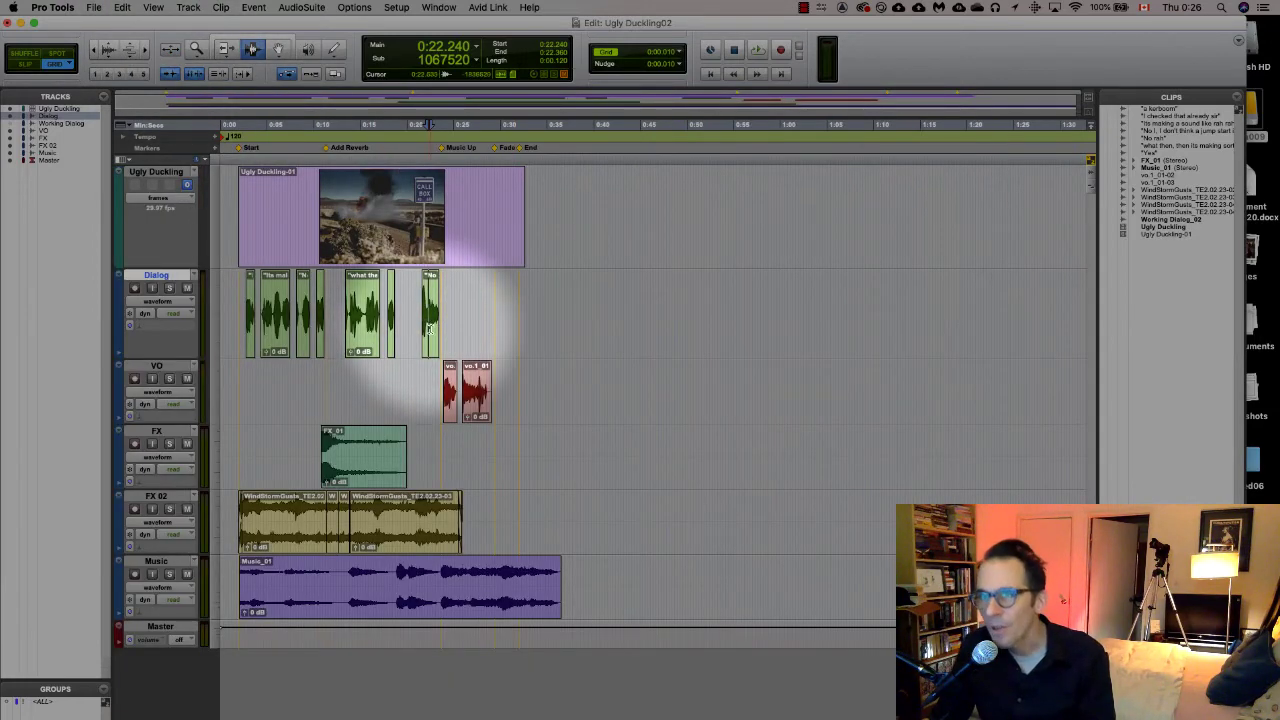
Zoom the timeline in six steps
click(145, 52)
click(145, 52)
click(145, 52)
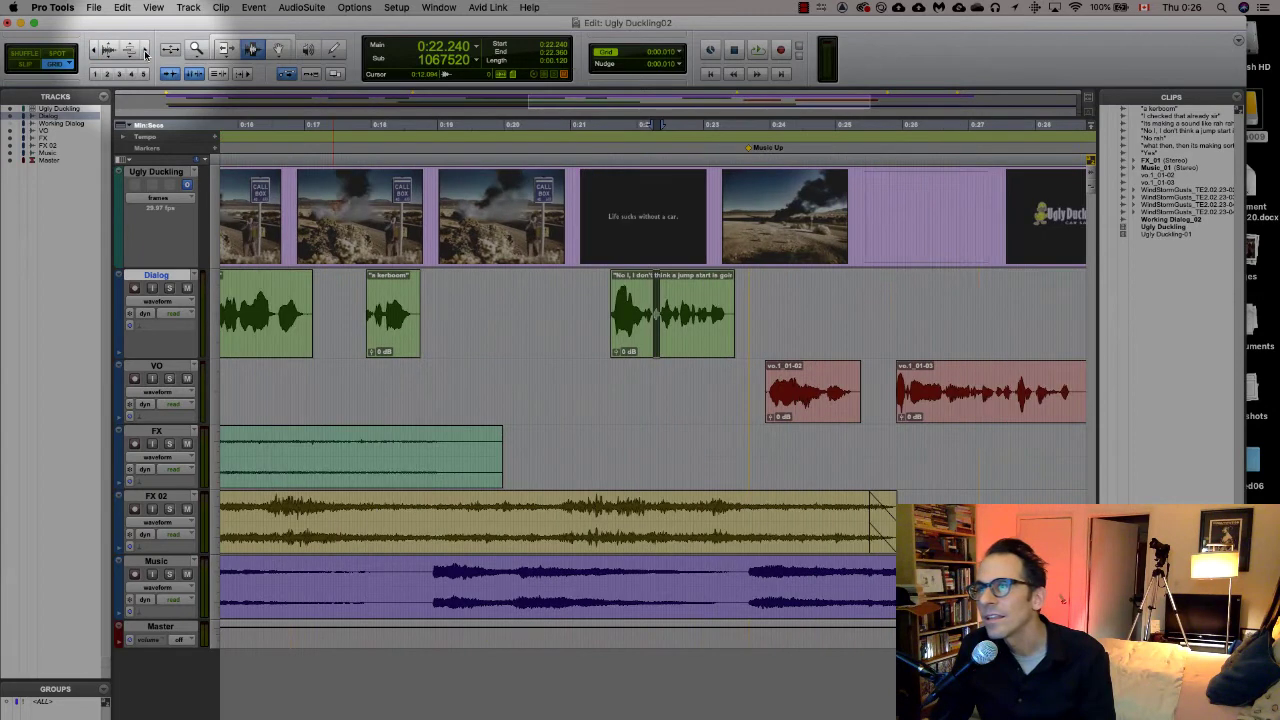
click(145, 52)
click(145, 52)
click(145, 52)
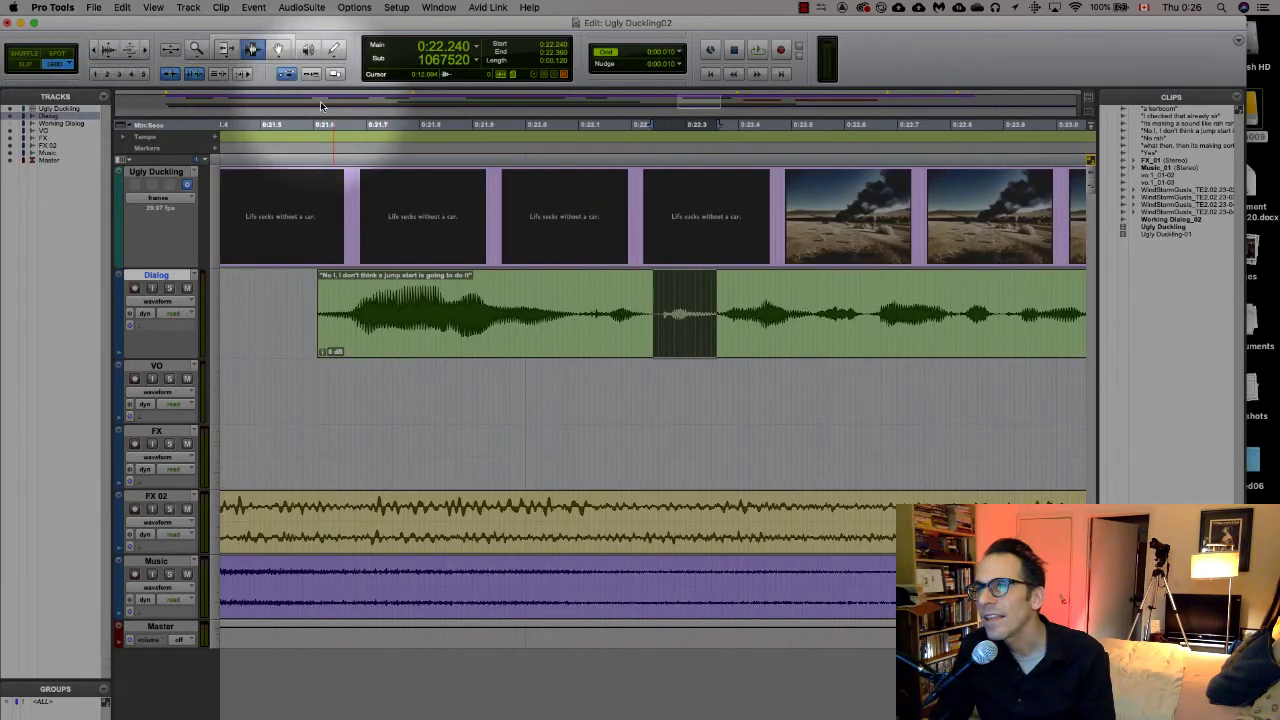
Zoom back out five steps to see the whole session
click(95, 52)
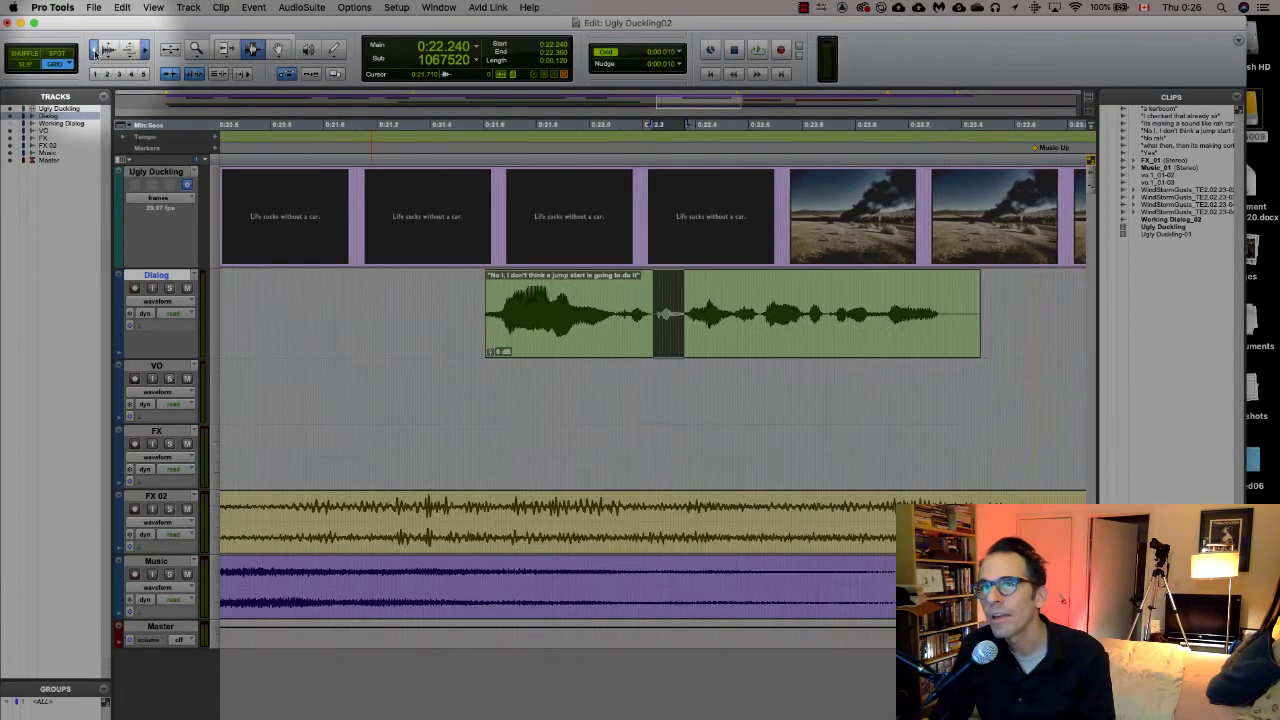
click(95, 52)
click(95, 52)
click(95, 52)
click(95, 52)
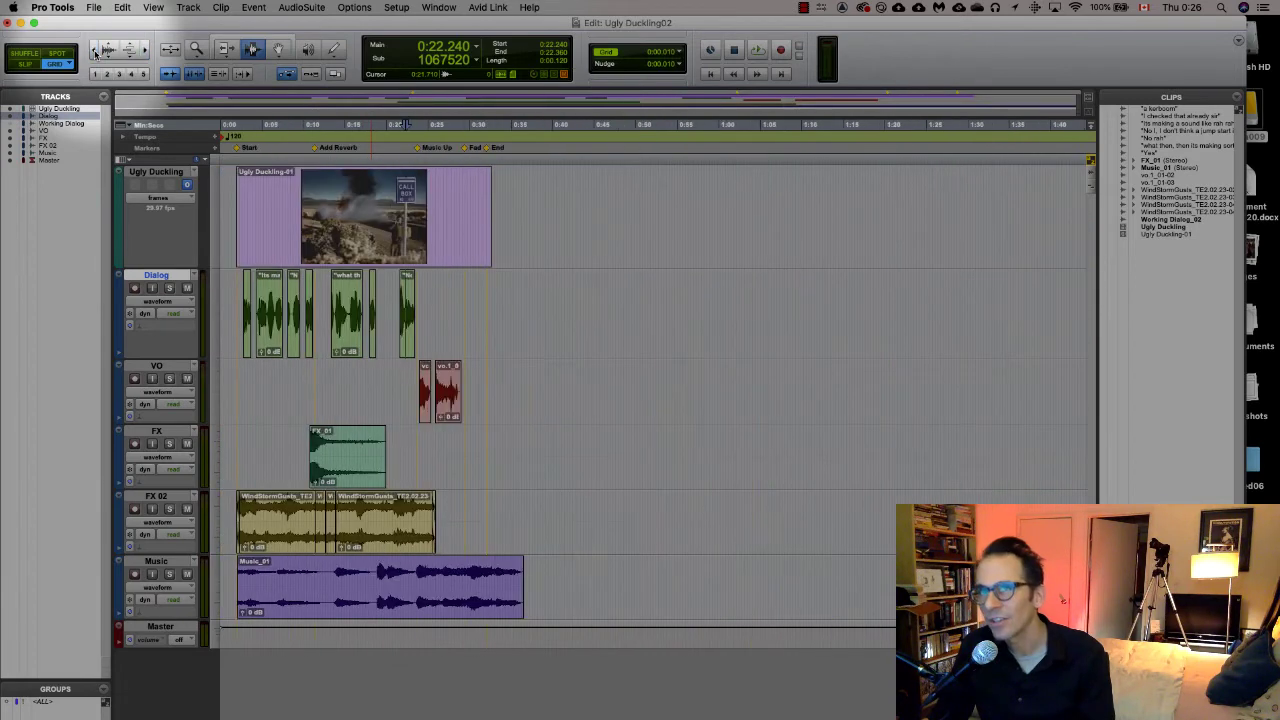
Select part of the last Dialog clip, zoom to it, and set the edit point at 0:22.250
drag(422, 314, 407, 314)
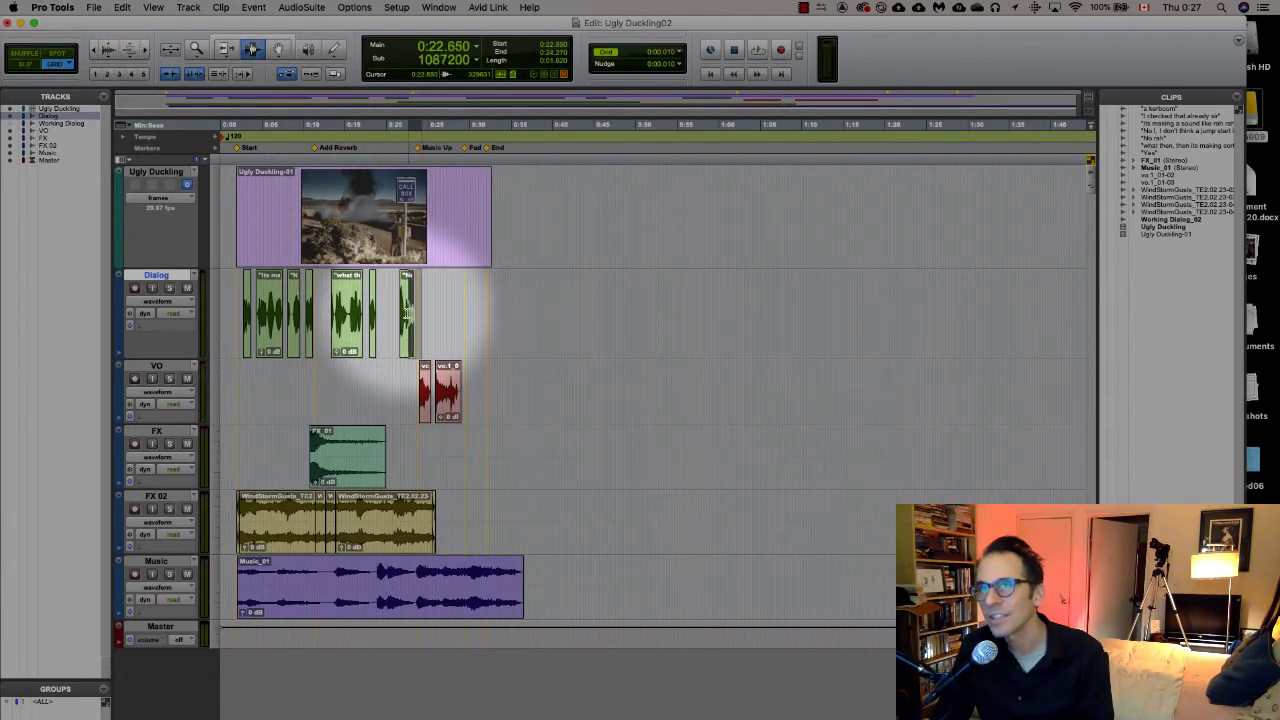
click(168, 51)
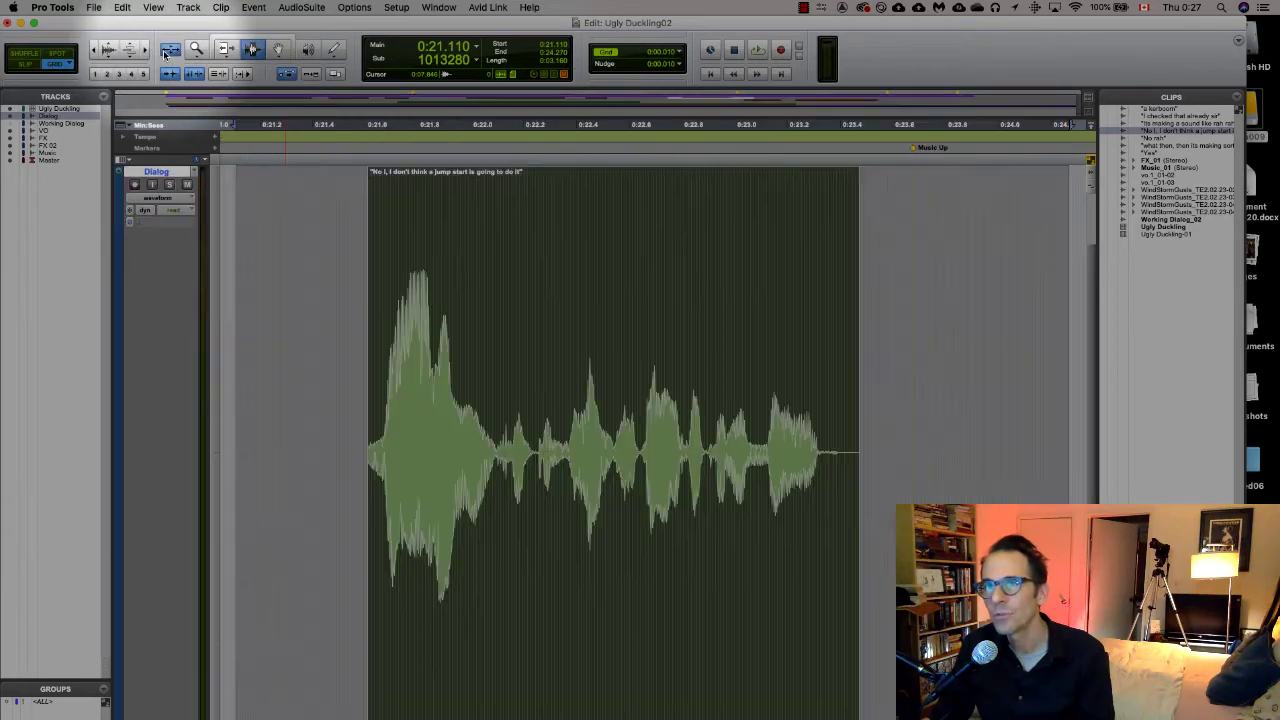
click(537, 458)
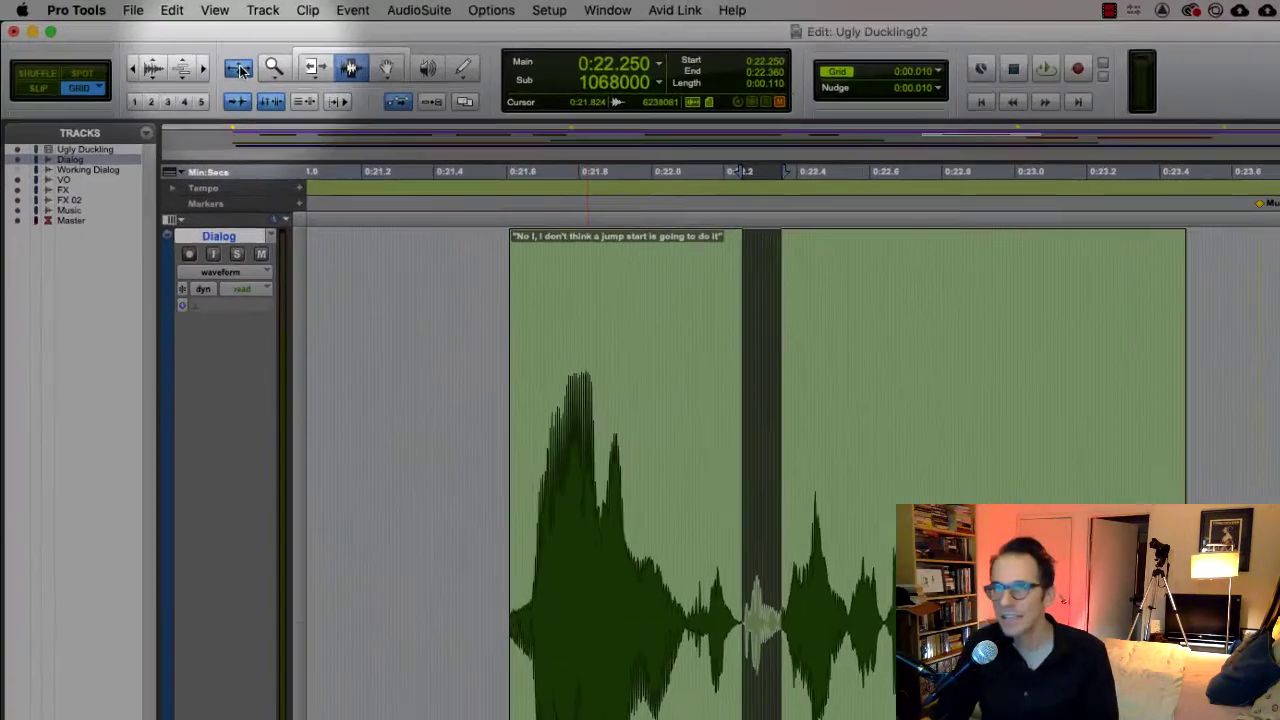
click(172, 50)
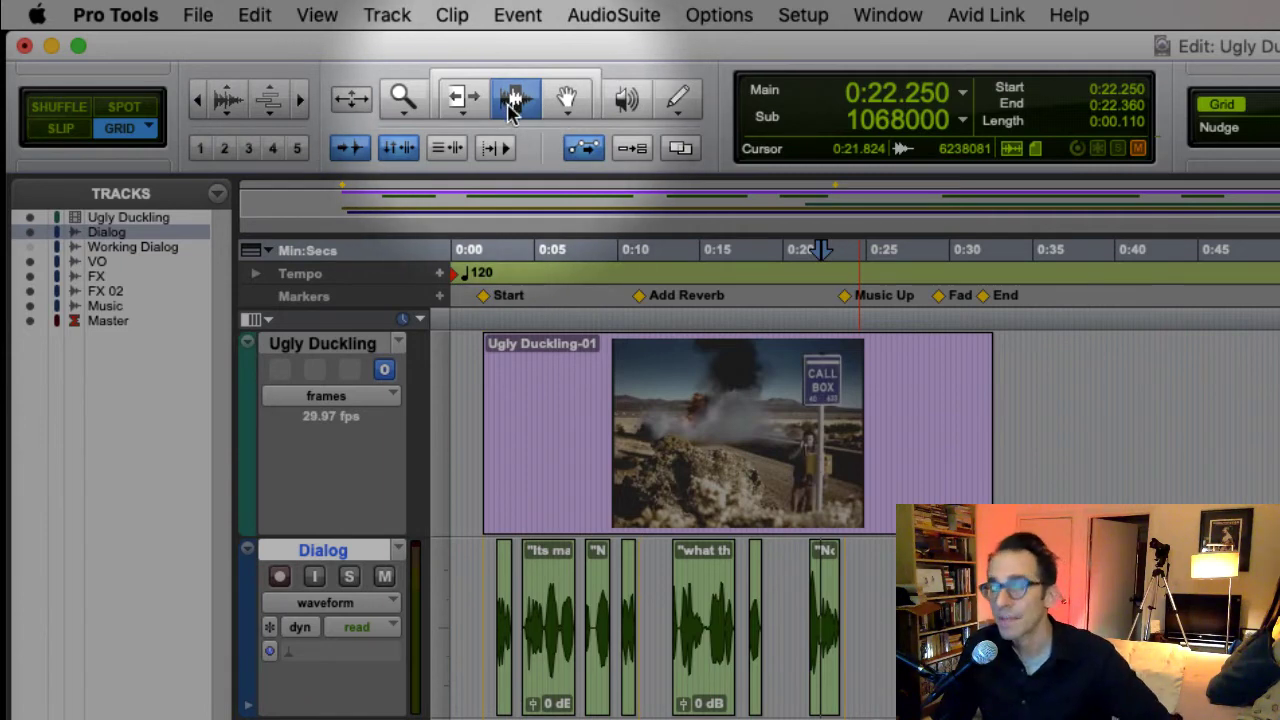
Delete the last Dialog clip, undo it, then select Dialog from 0:00.970 to 0:27.260
drag(946, 420, 956, 420)
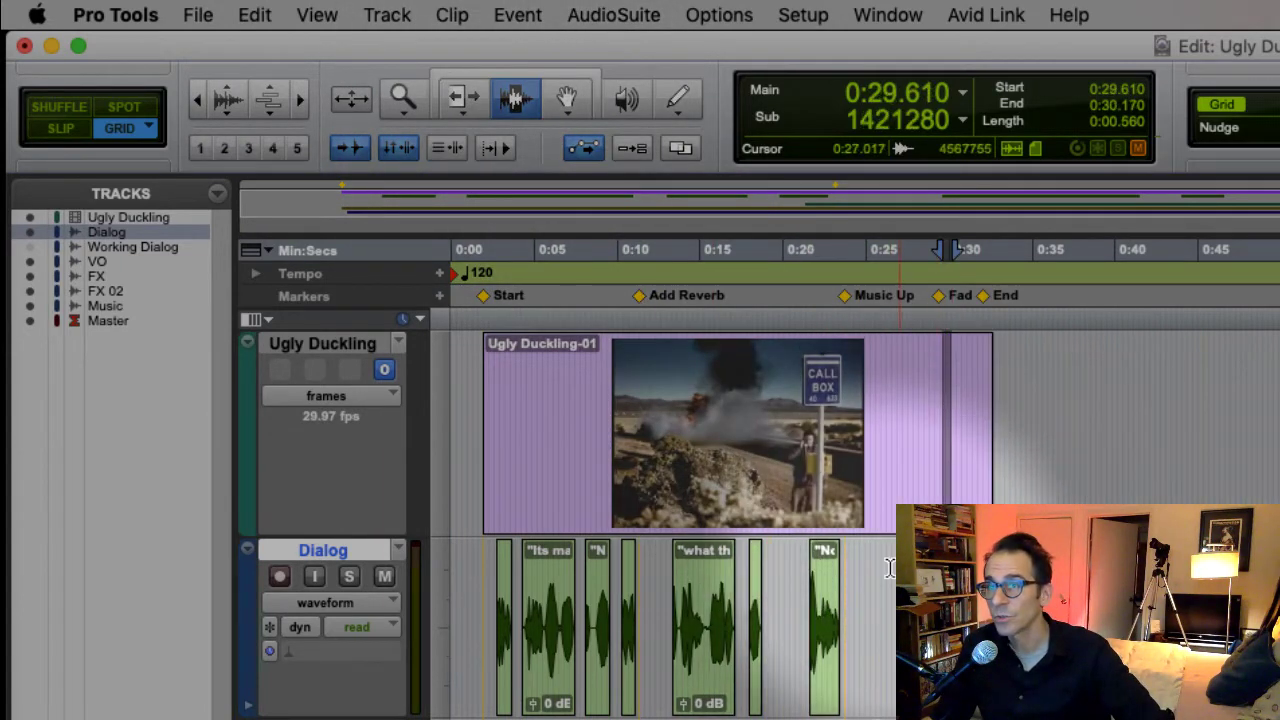
drag(873, 570, 778, 603)
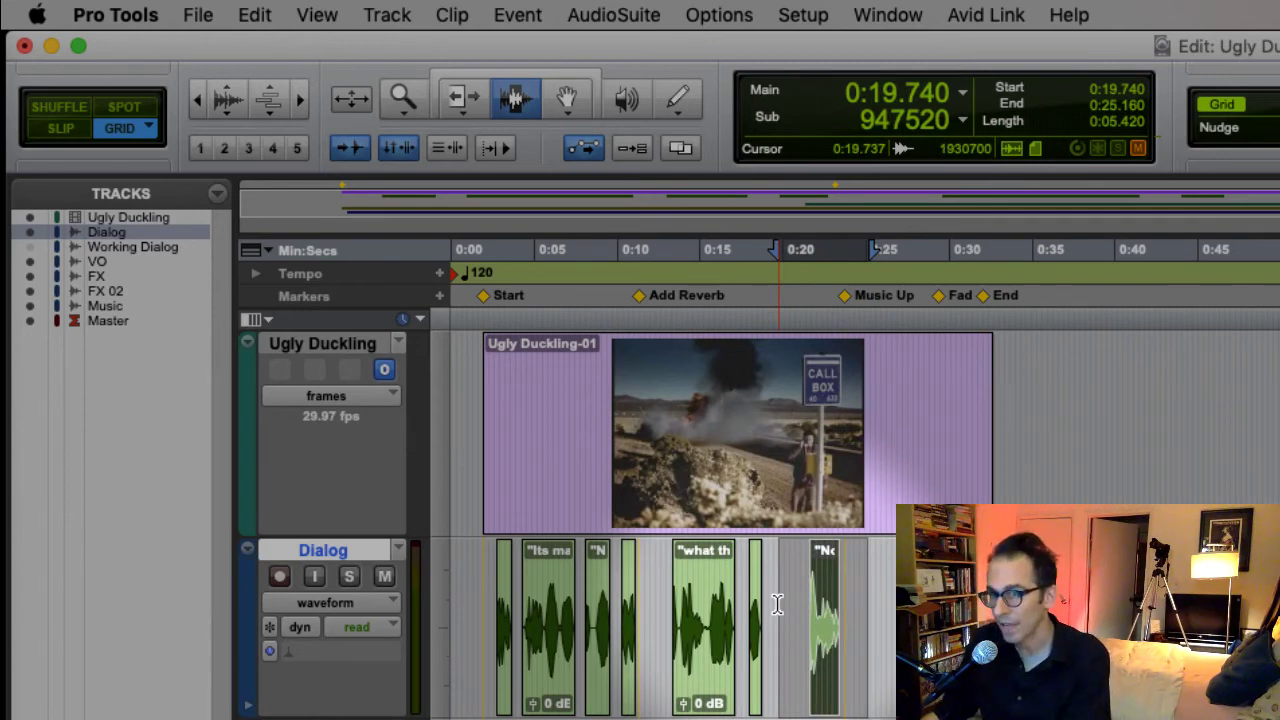
key(Delete)
click(777, 603)
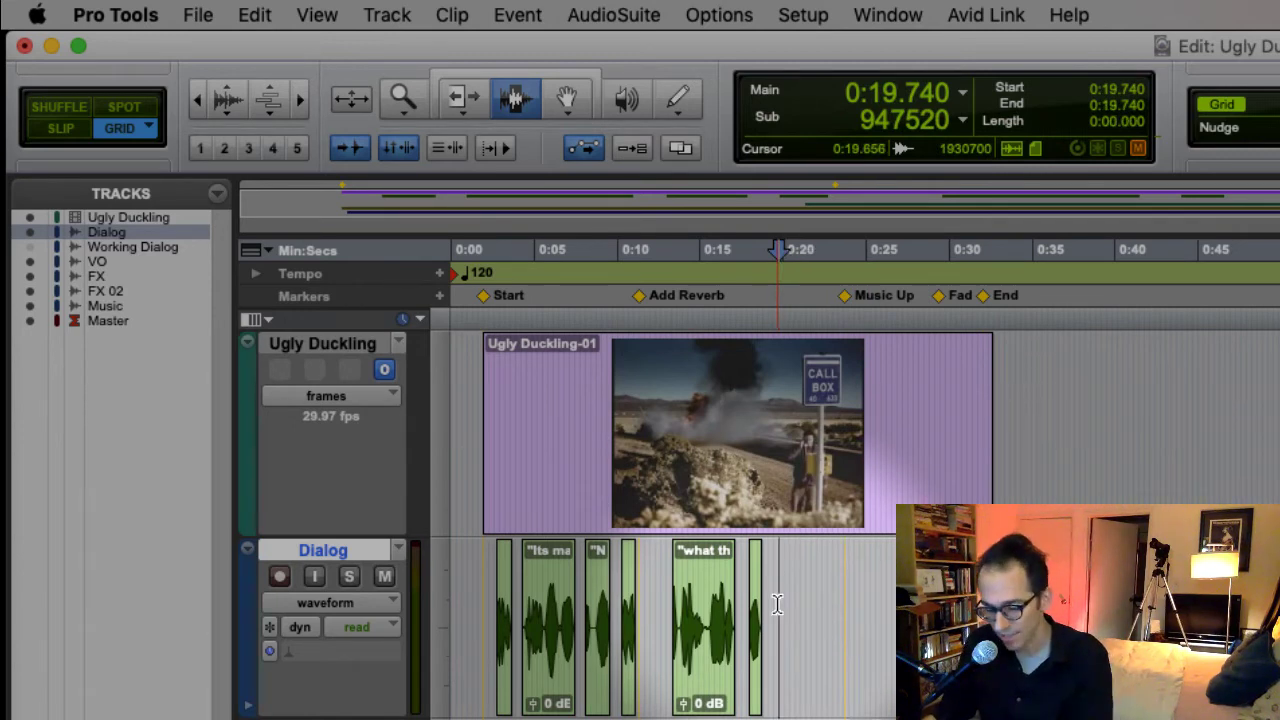
key(super+z)
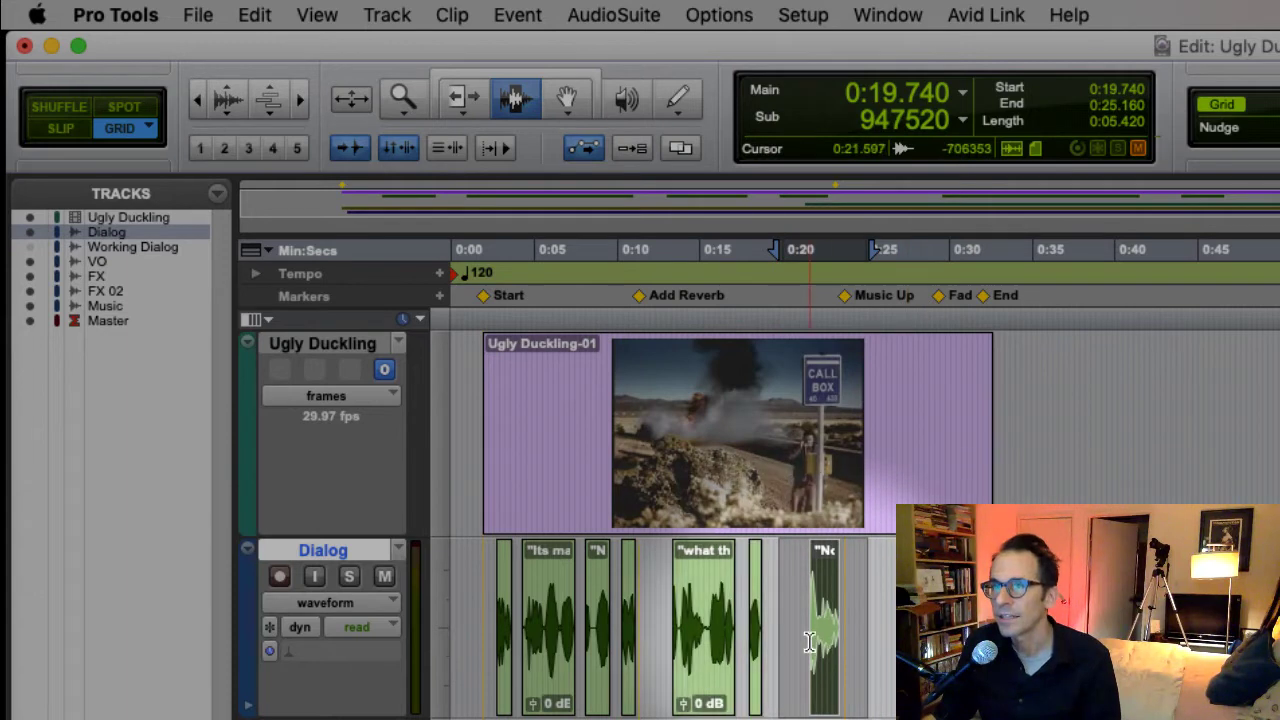
drag(906, 650, 468, 642)
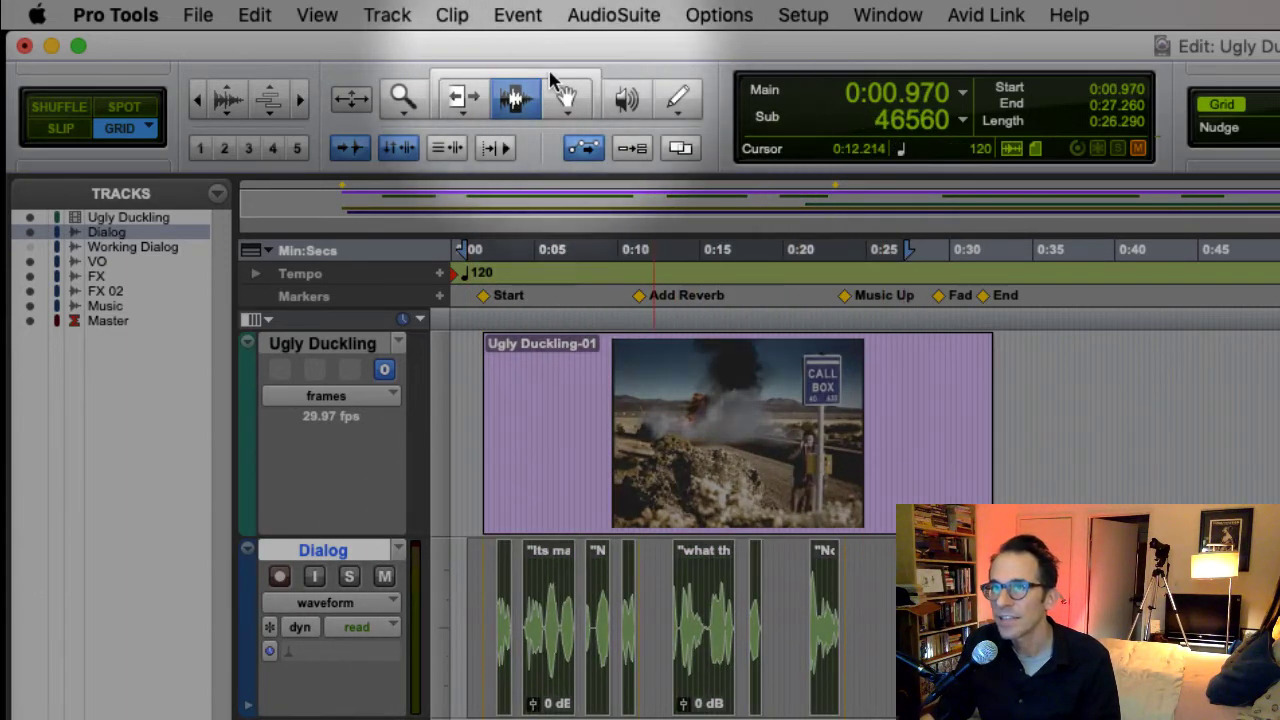
With the Grabber, drag the selected Dialog clips to the right and onto the next track
click(563, 101)
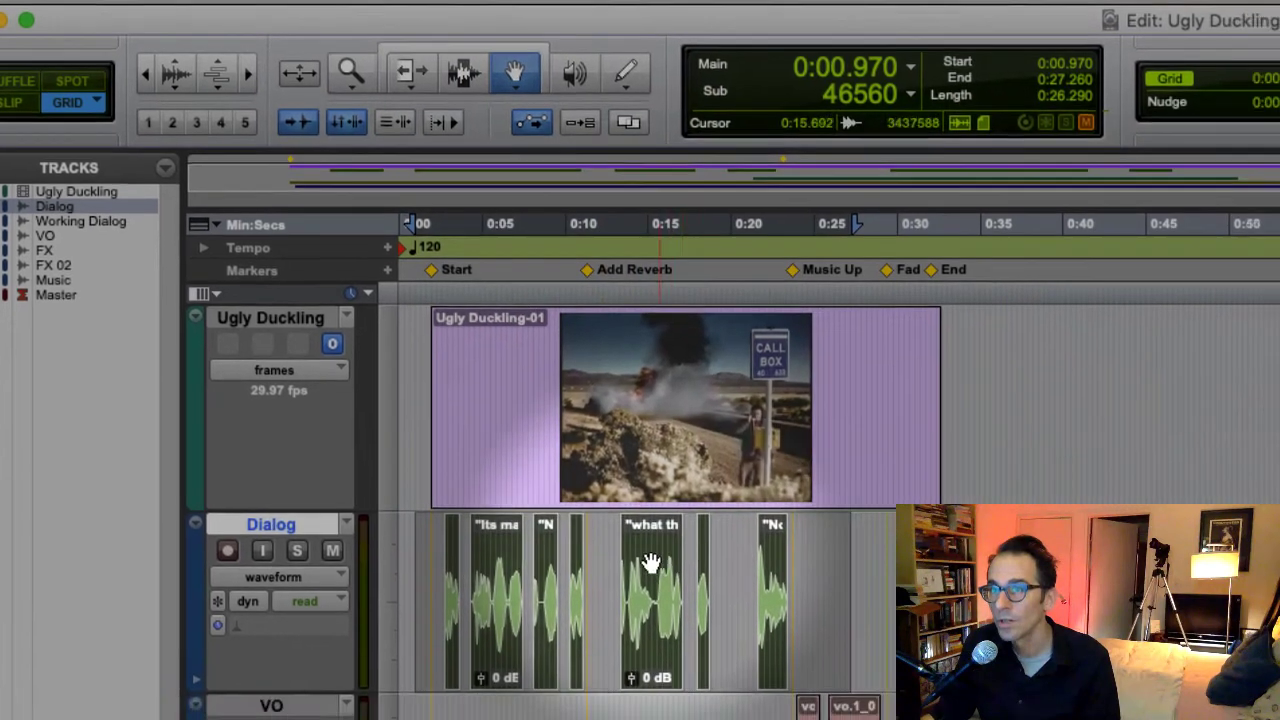
drag(705, 589, 894, 609)
drag(244, 287, 358, 362)
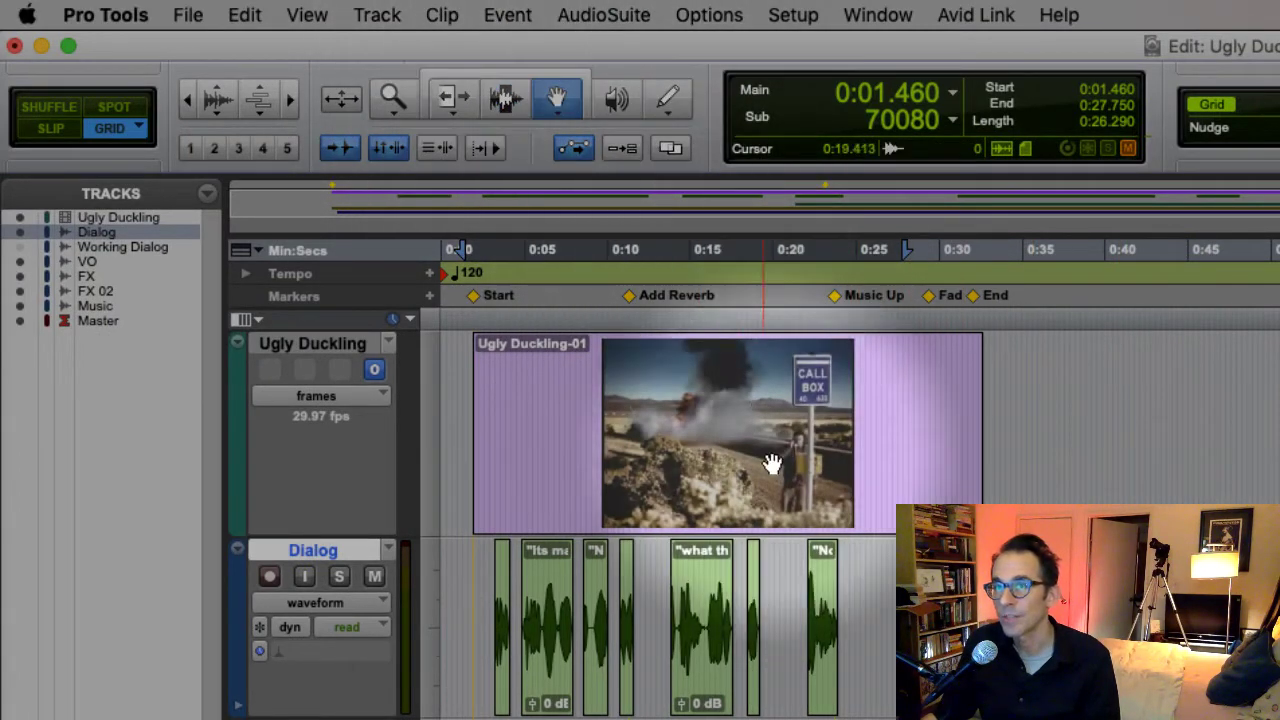
Drag the last Dialog clip later so it starts around 0:25.820, then choose the Trim tool
click(818, 620)
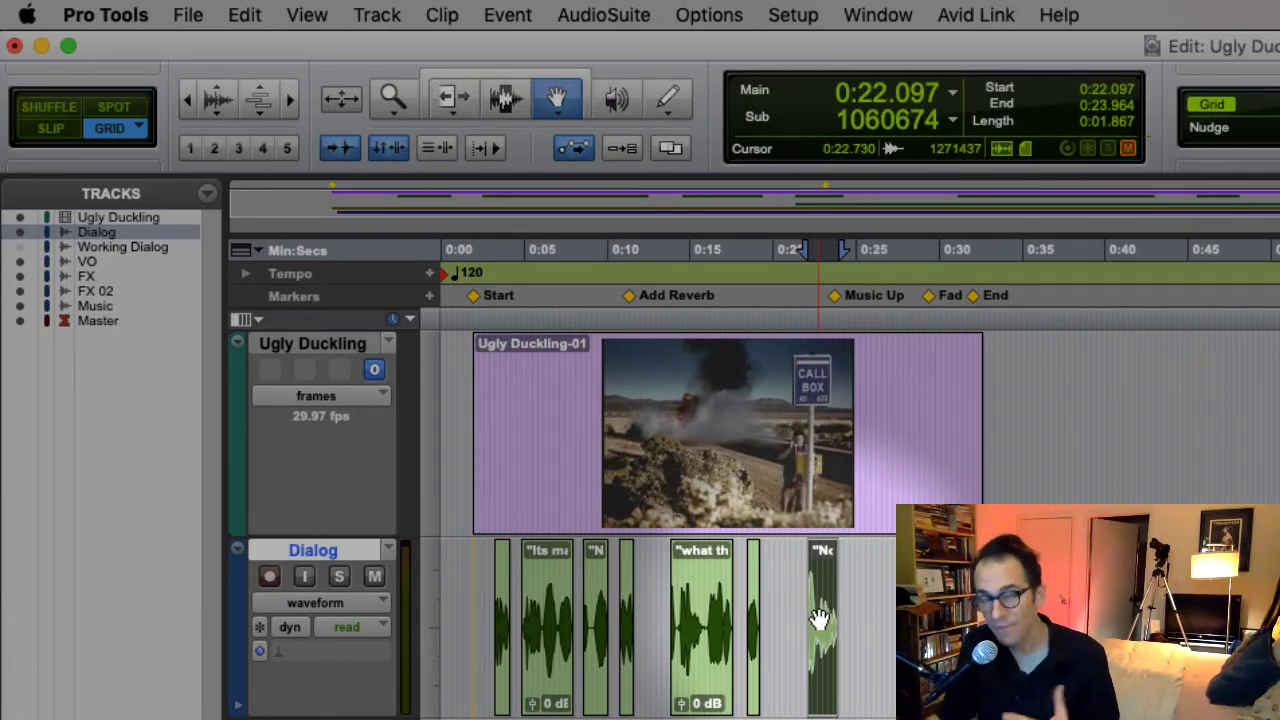
click(700, 615)
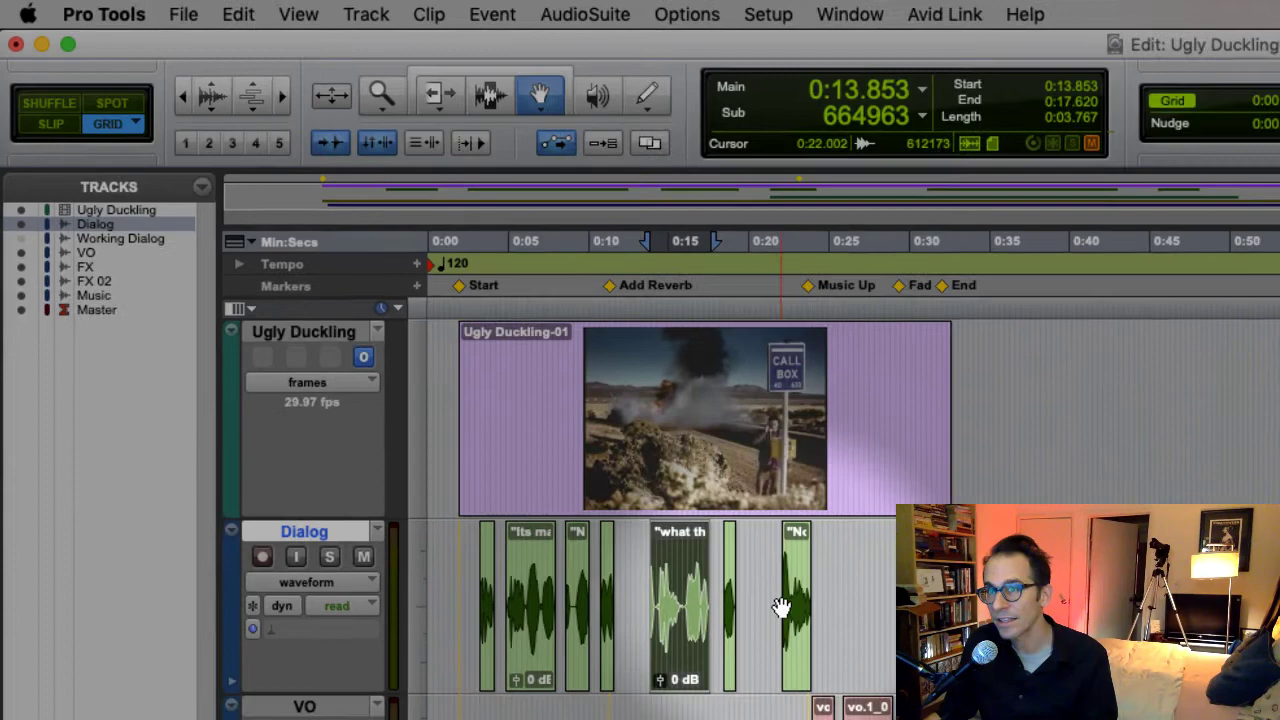
click(795, 608)
click(684, 603)
click(794, 602)
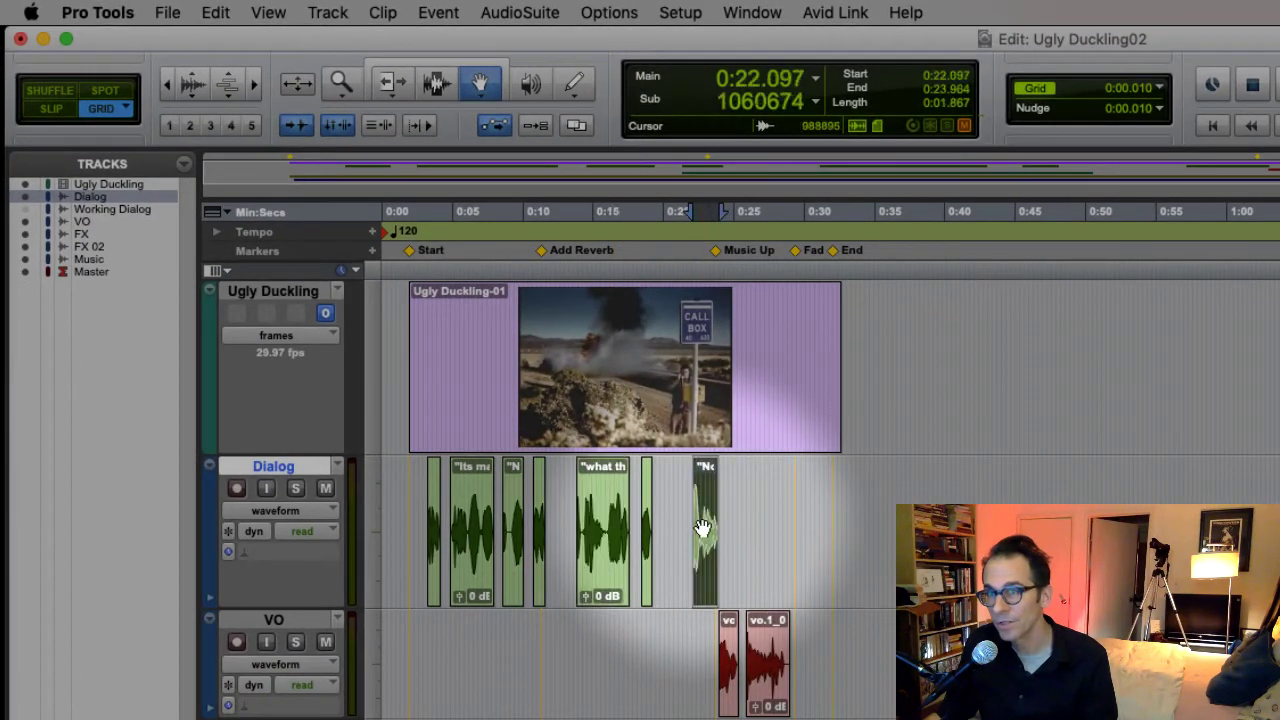
drag(703, 528, 757, 528)
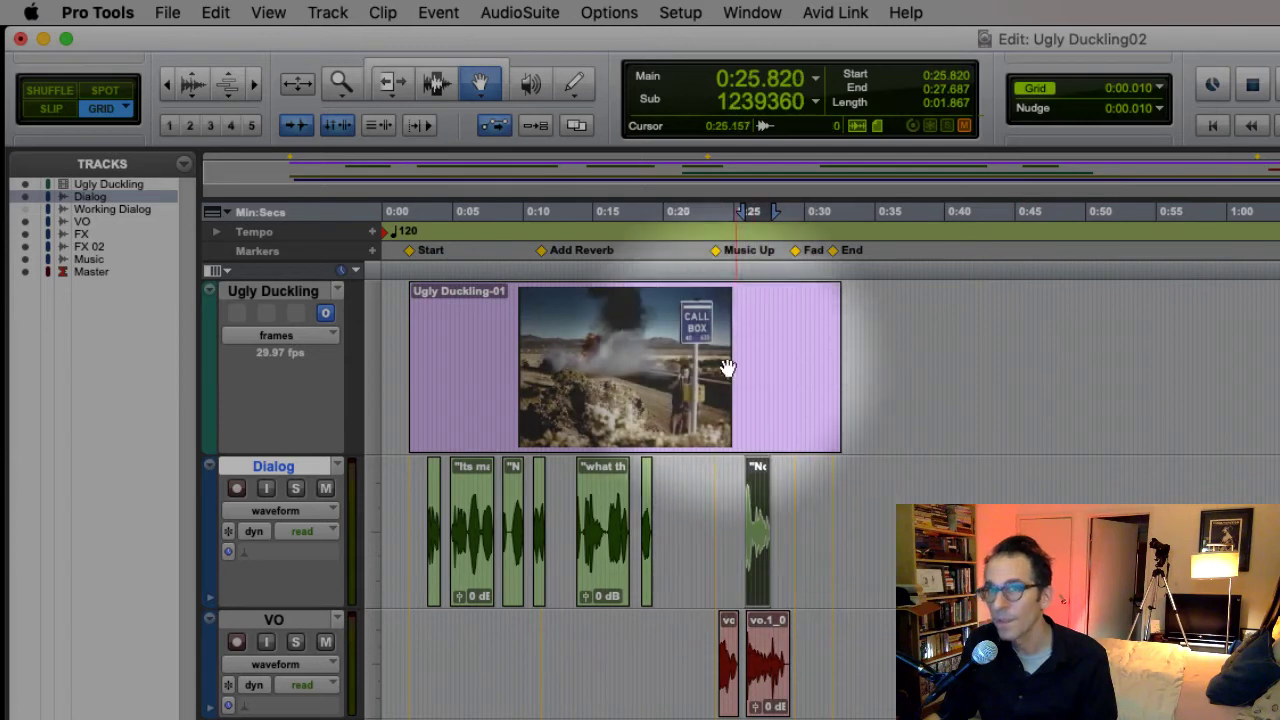
click(389, 84)
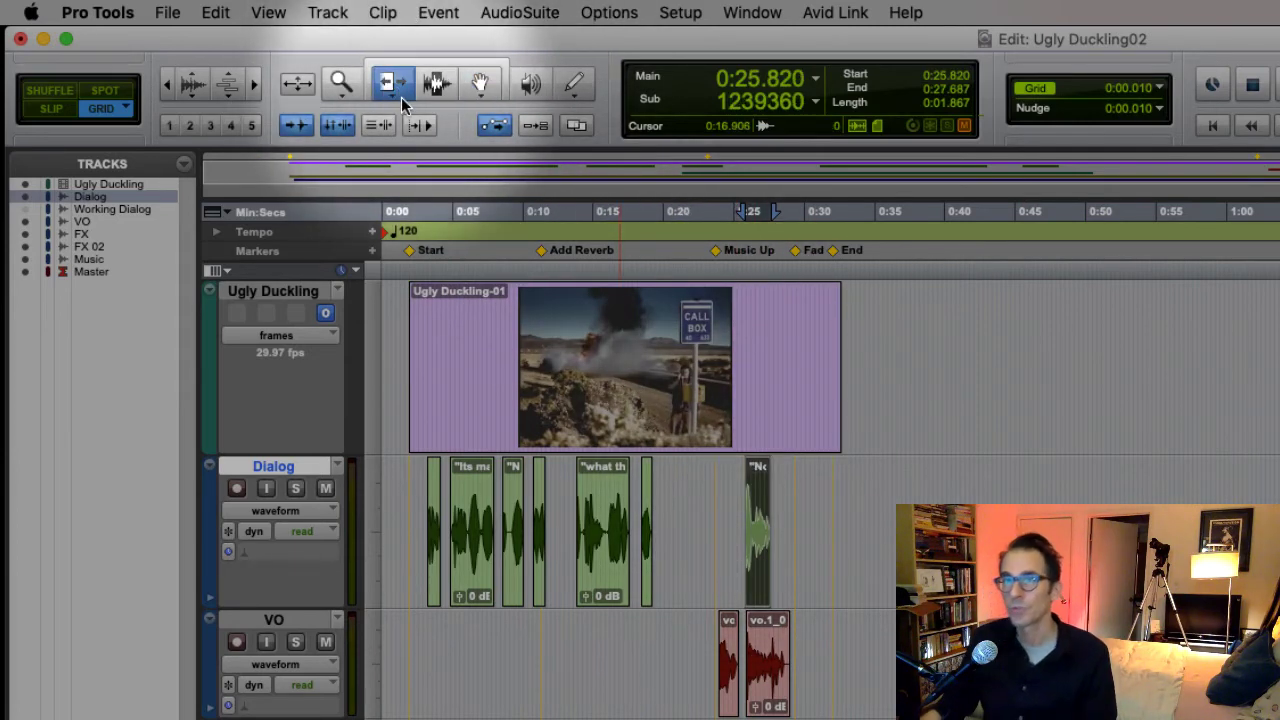
Zoom in horizontally, trim the last Dialog clip's start in and out, then undo back to about 0:25.740
click(254, 86)
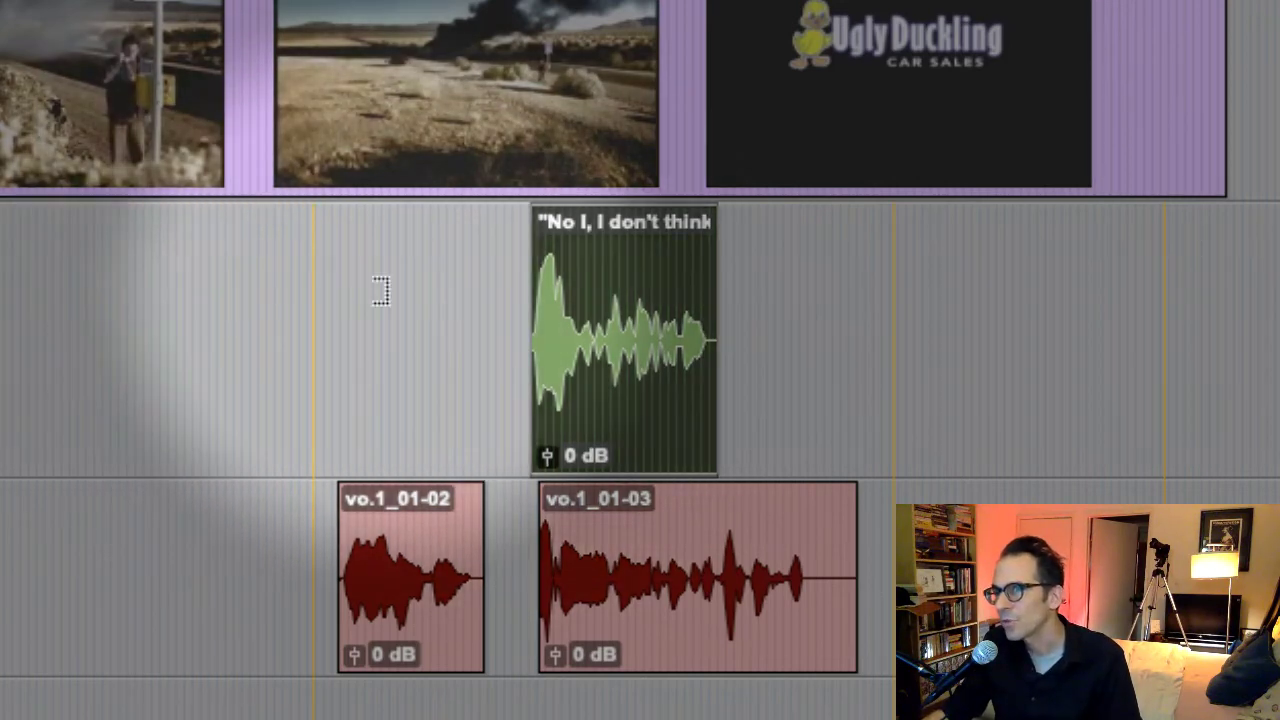
click(518, 318)
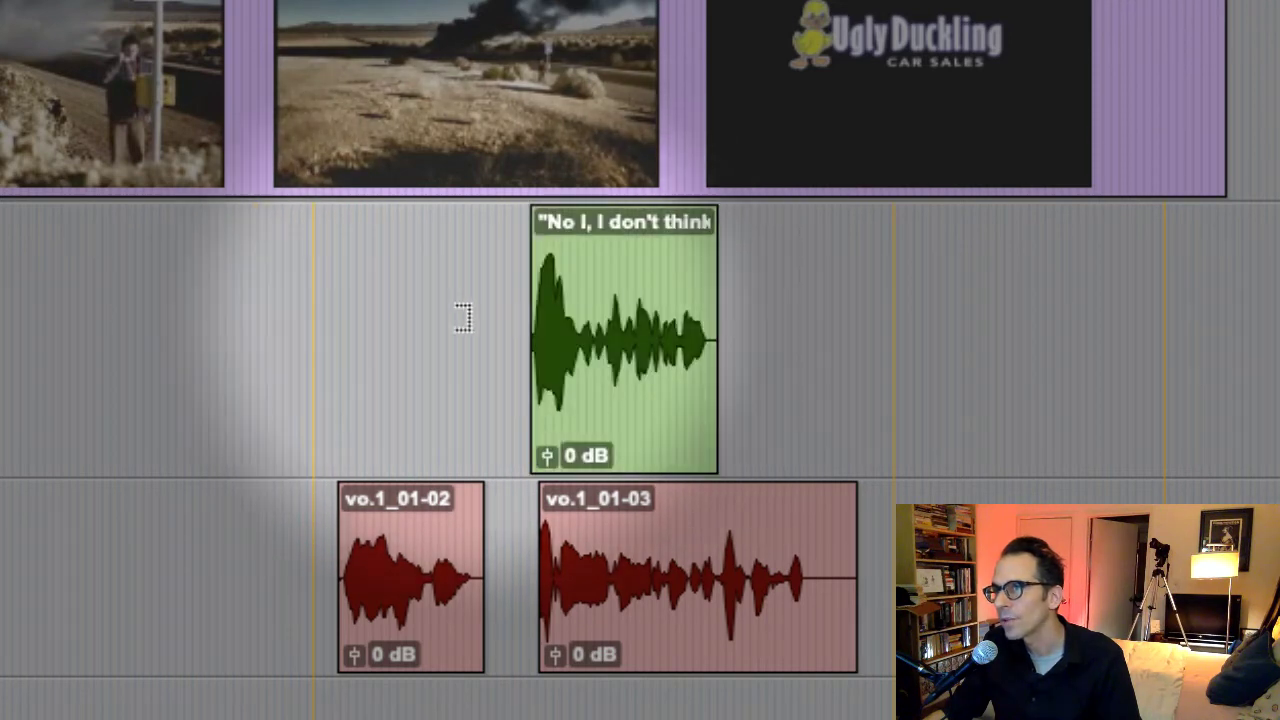
drag(543, 320, 514, 322)
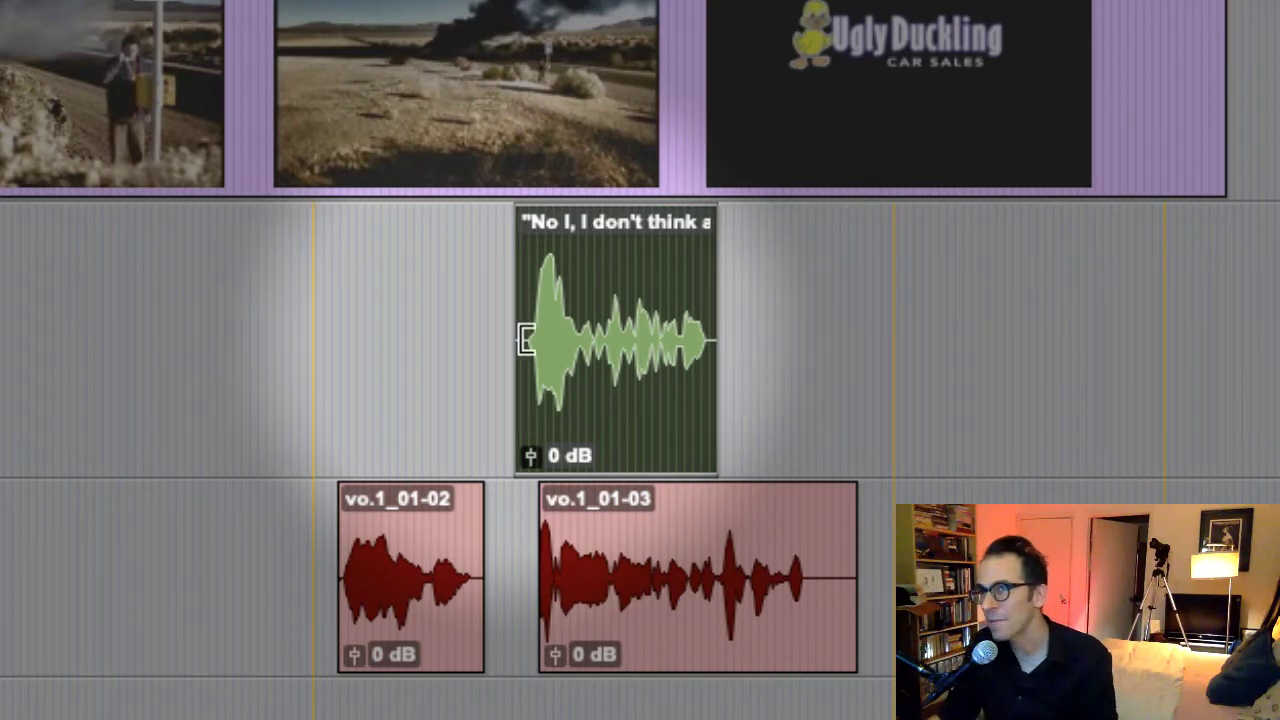
drag(527, 338, 529, 366)
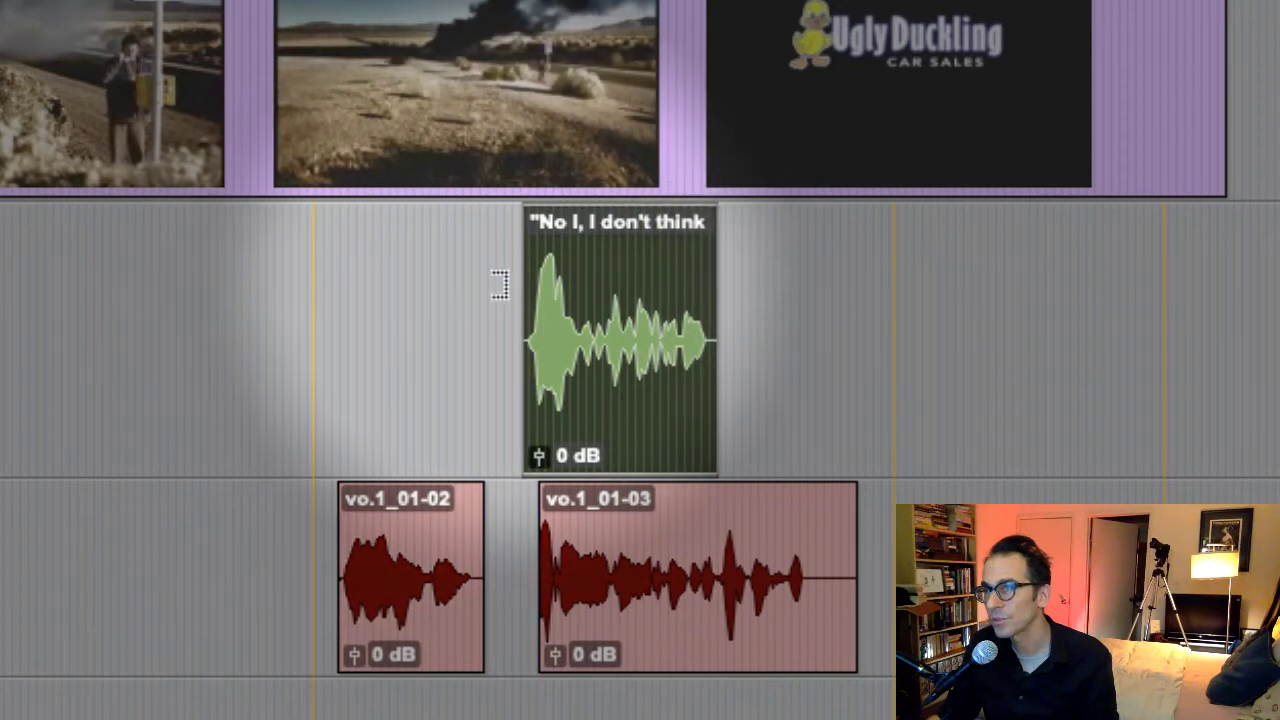
click(590, 320)
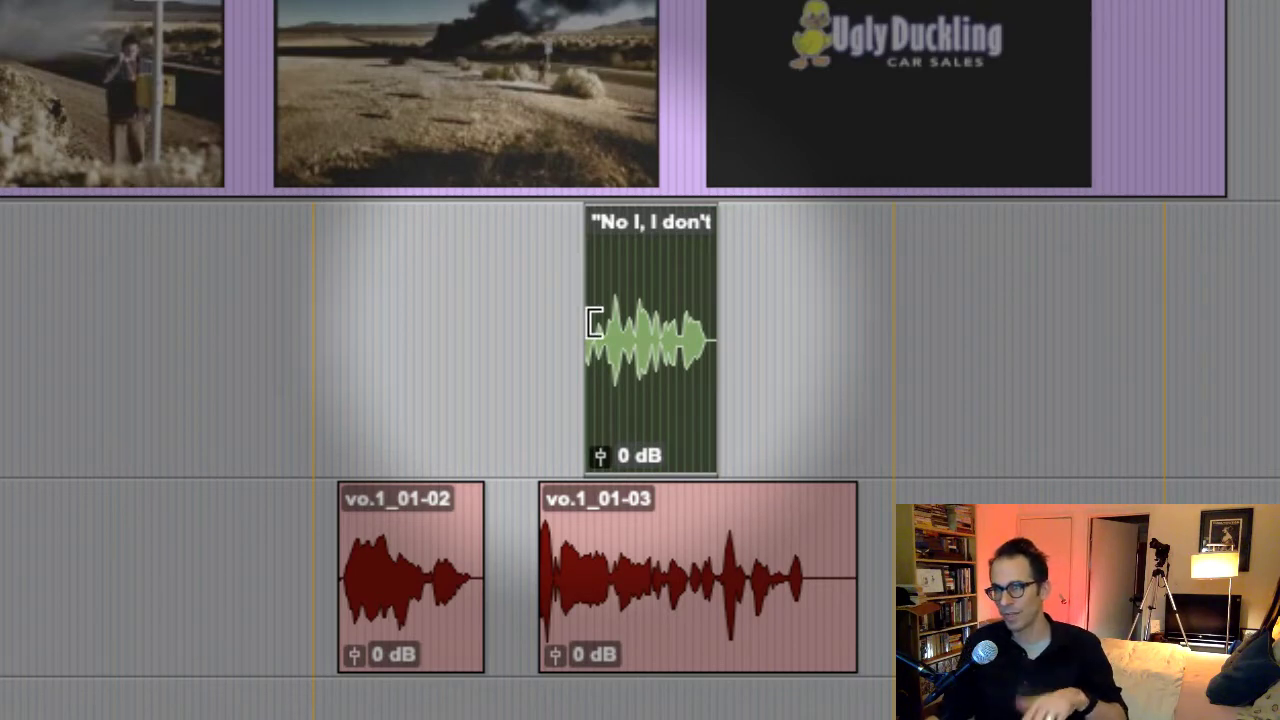
key(ctrl+z)
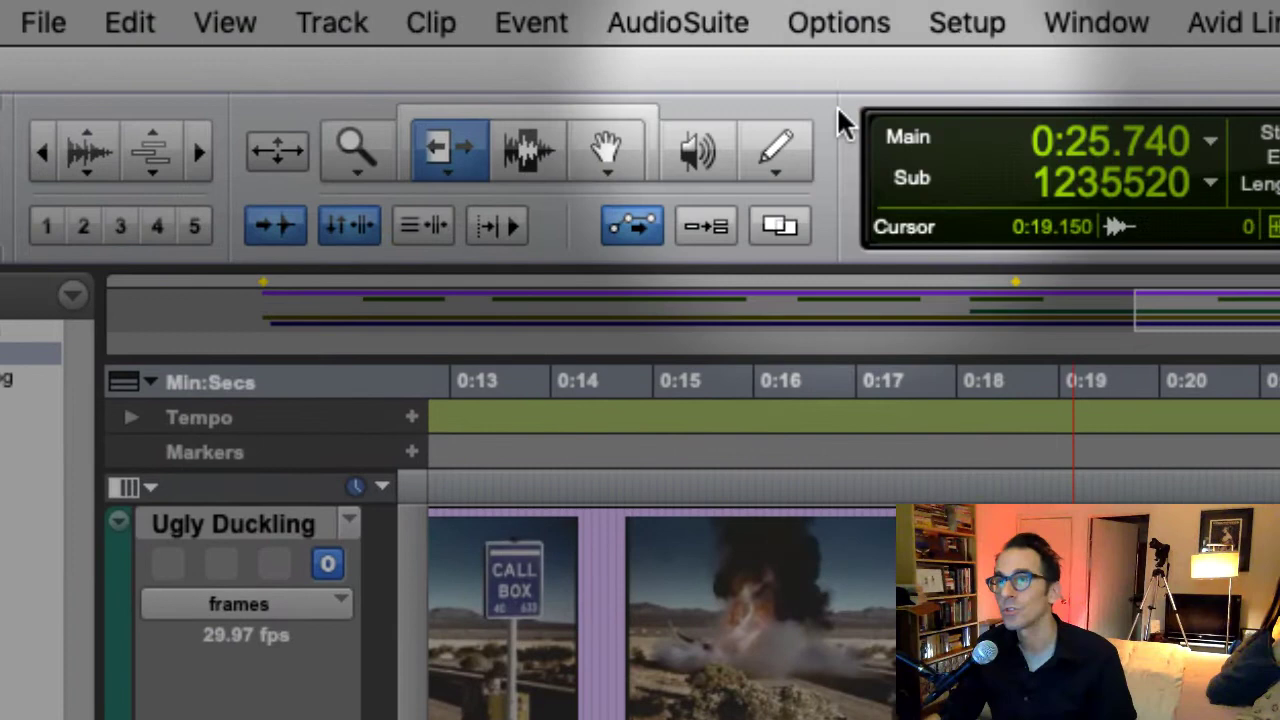
Scrub across the Dialog clips to hear them, then pick the Pencil tool
click(697, 150)
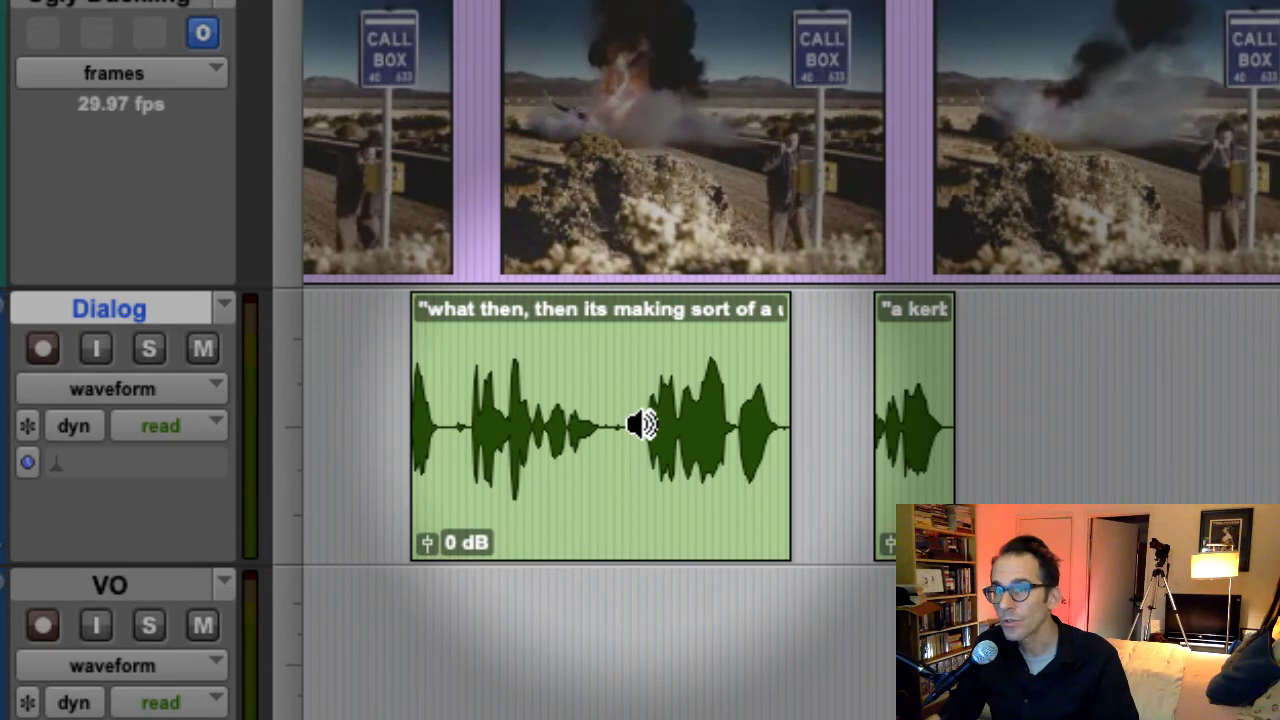
drag(641, 425, 636, 425)
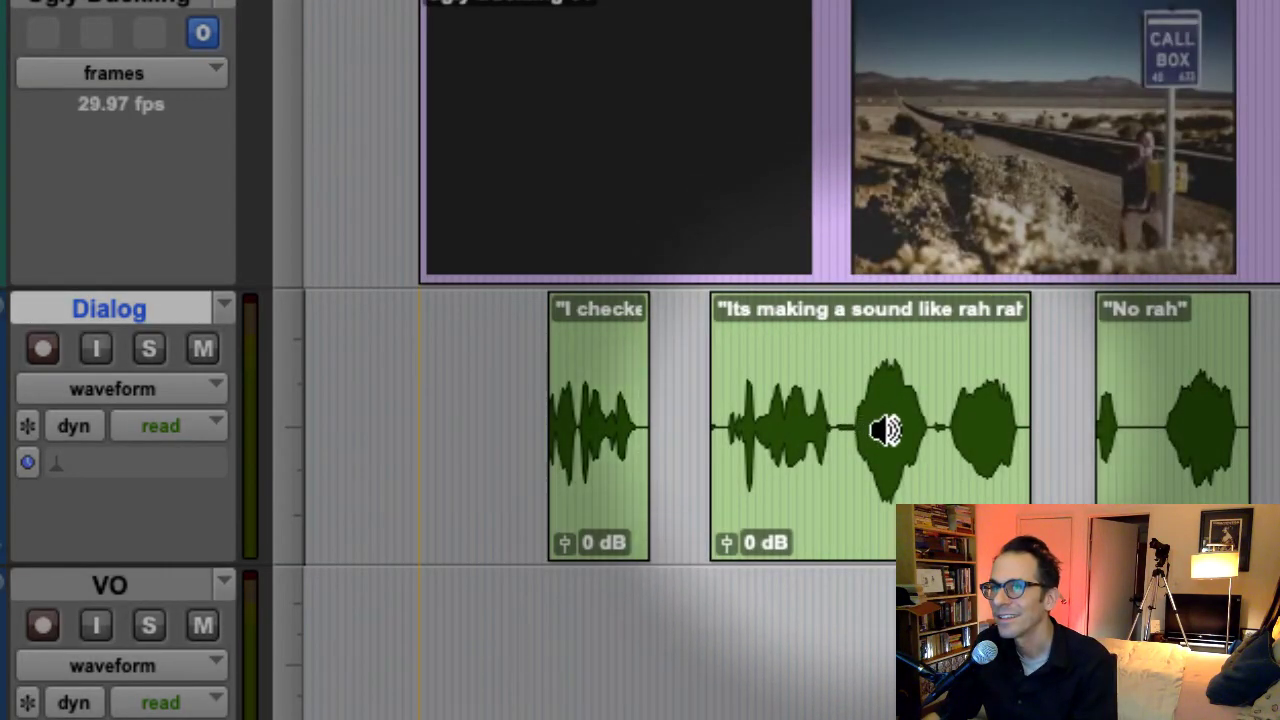
drag(885, 430, 865, 430)
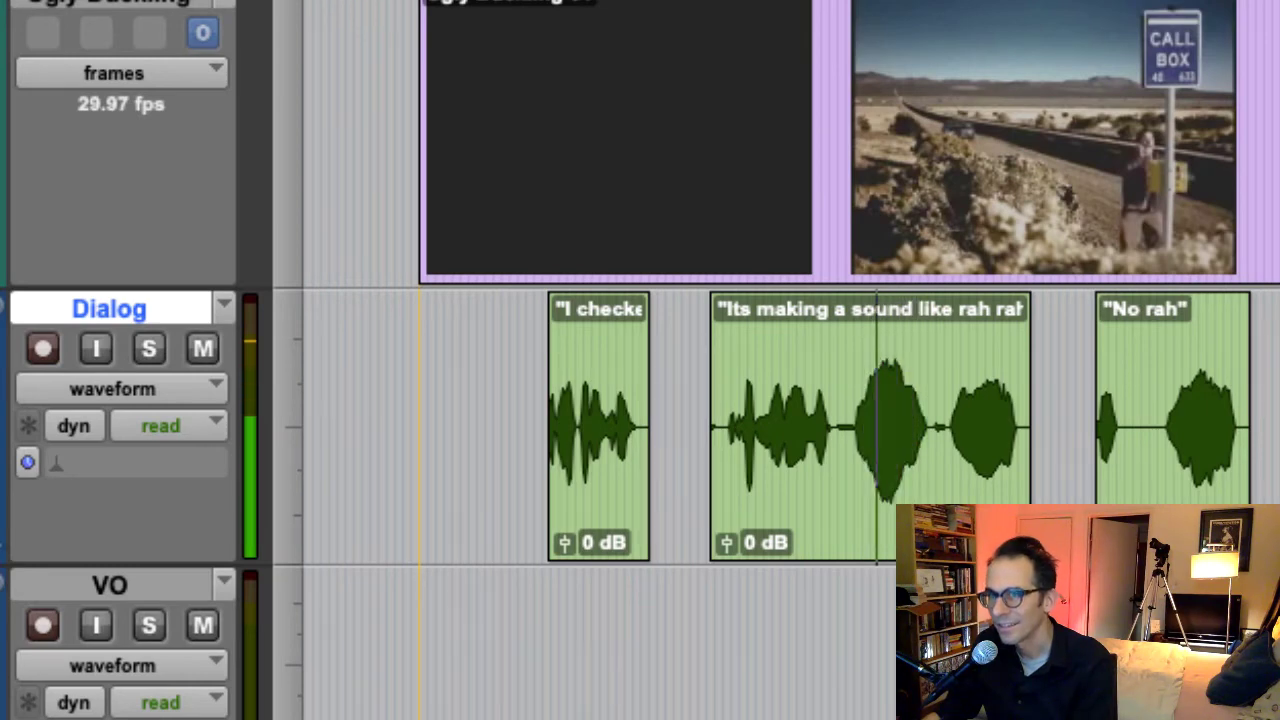
drag(877, 430, 862, 432)
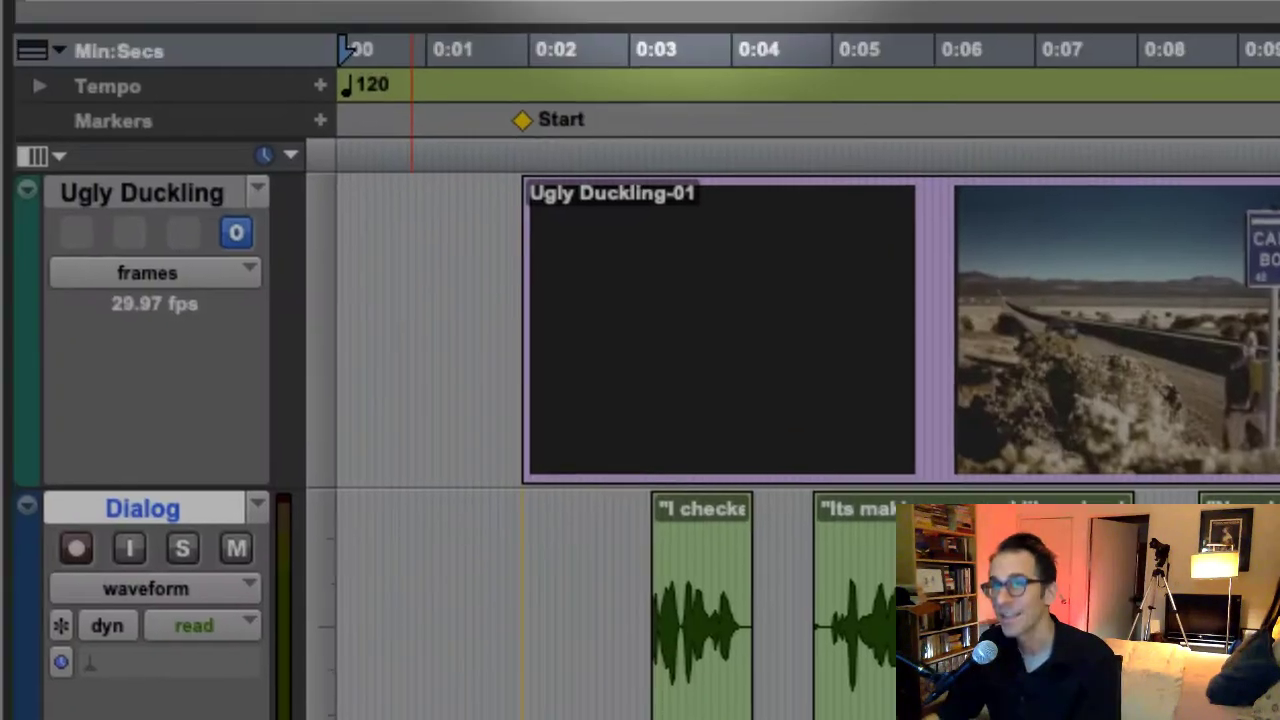
click(737, 160)
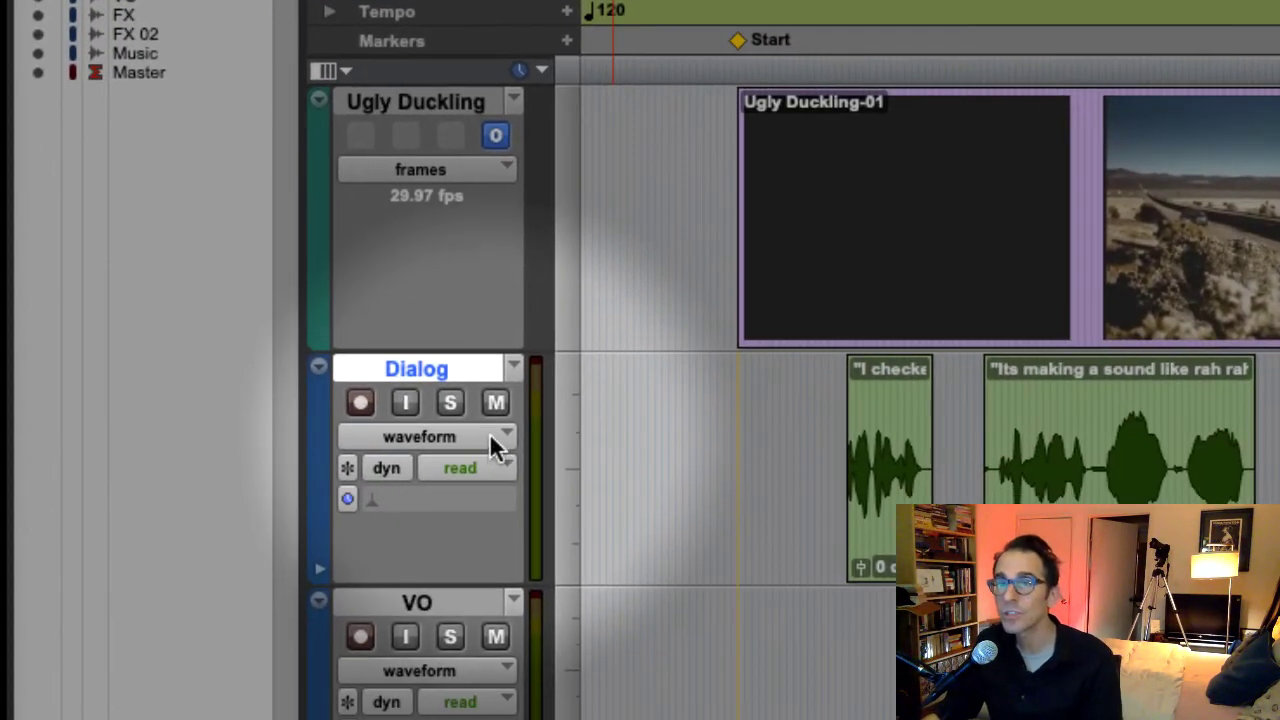
Show Dialog's volume automation and draw a wavy curve across its clips with the Pencil
click(450, 436)
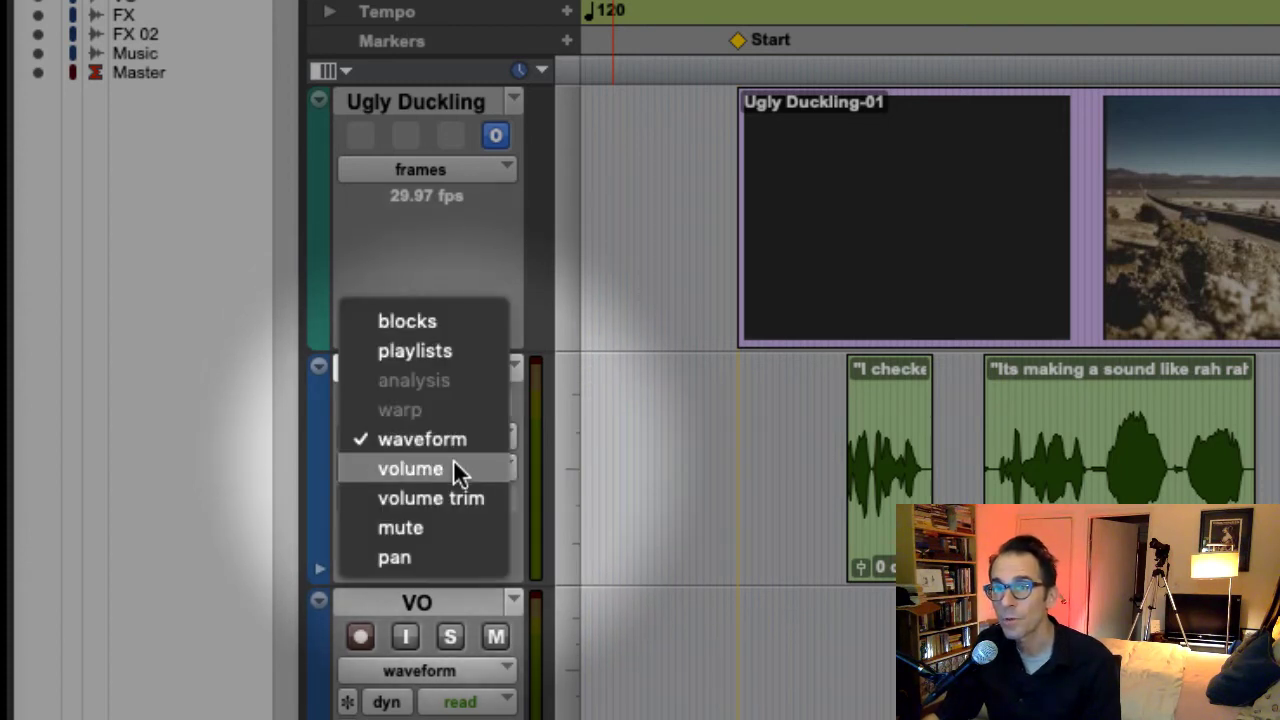
click(453, 466)
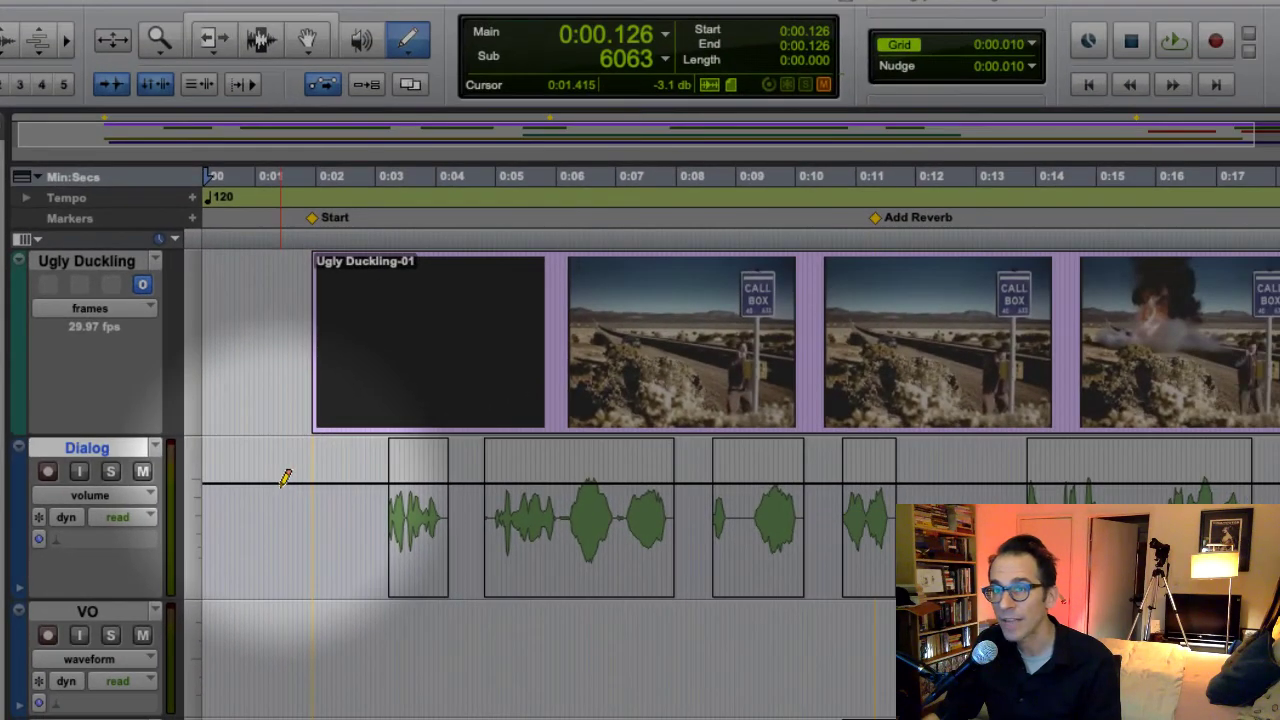
drag(700, 418, 789, 446)
mouse_move(345, 505)
mouse_down()
mouse_move(400, 569)
mouse_move(546, 469)
mouse_move(620, 533)
mouse_move(715, 570)
mouse_move(830, 480)
mouse_move(885, 500)
mouse_move(900, 580)
mouse_move(1208, 490)
mouse_move(1268, 490)
mouse_up()
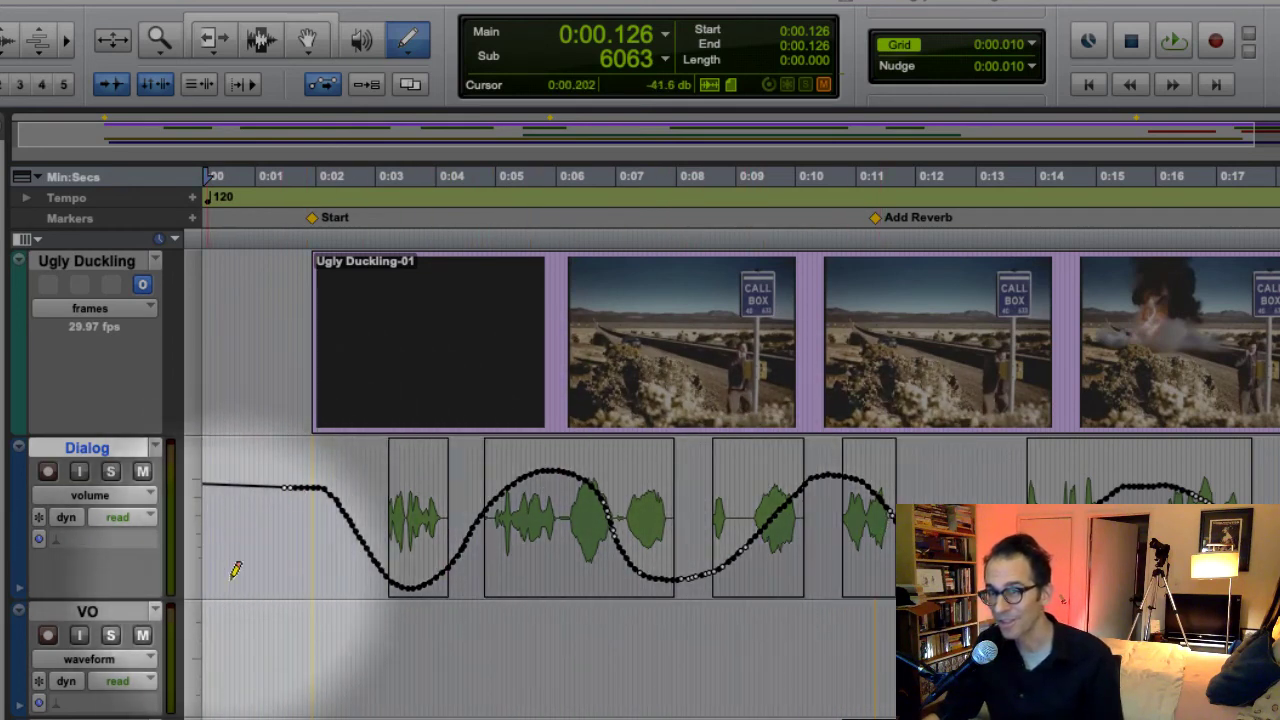
Select a range on the Dialog track with the Selector and play it back
click(260, 38)
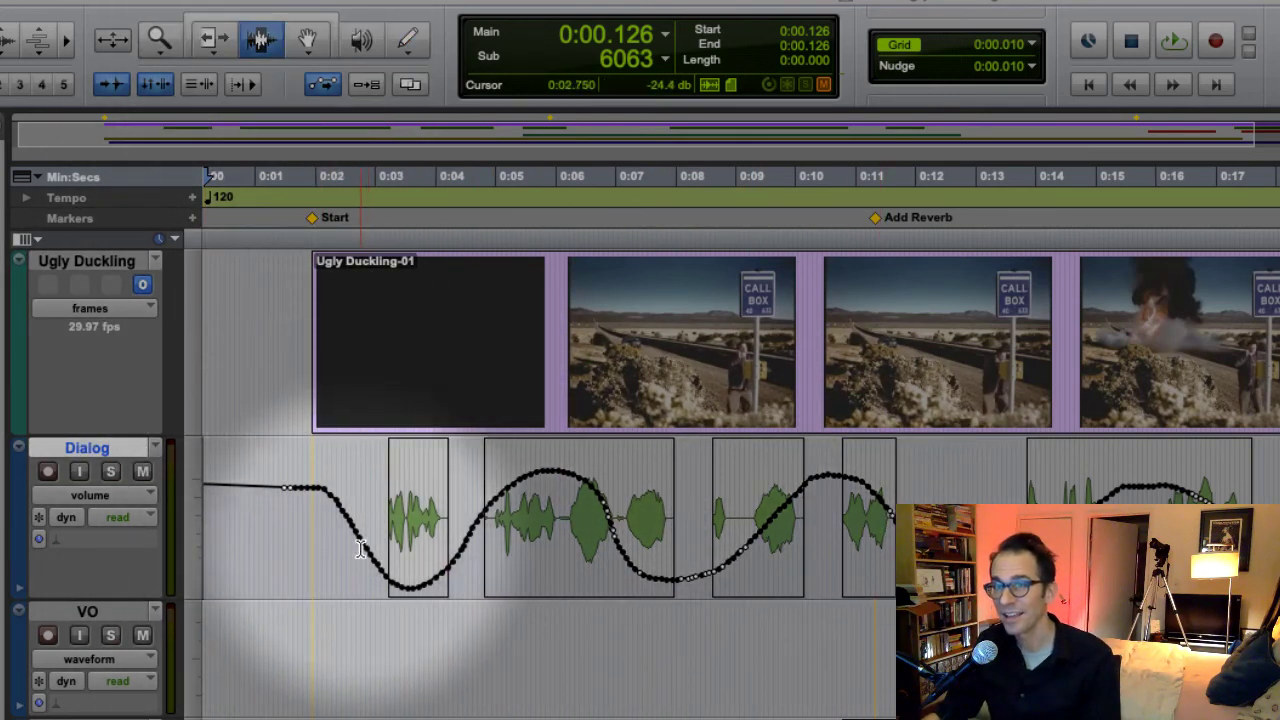
drag(373, 530, 1255, 533)
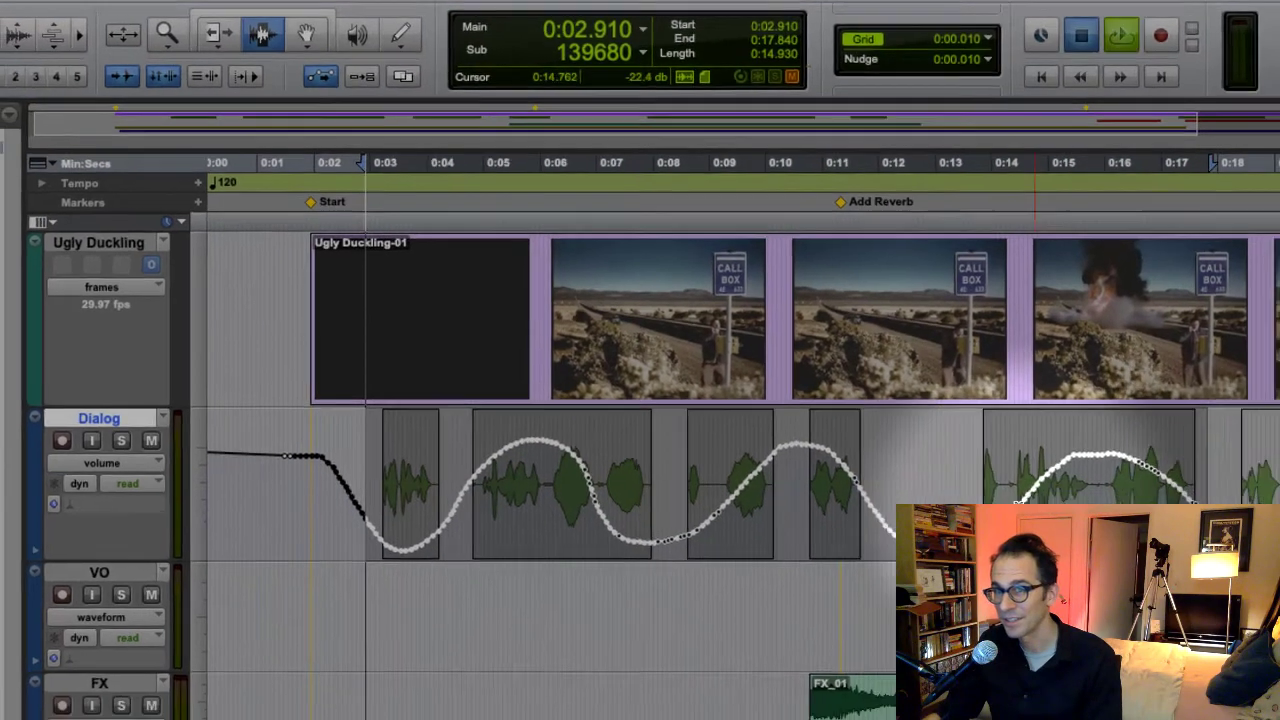
key(space)
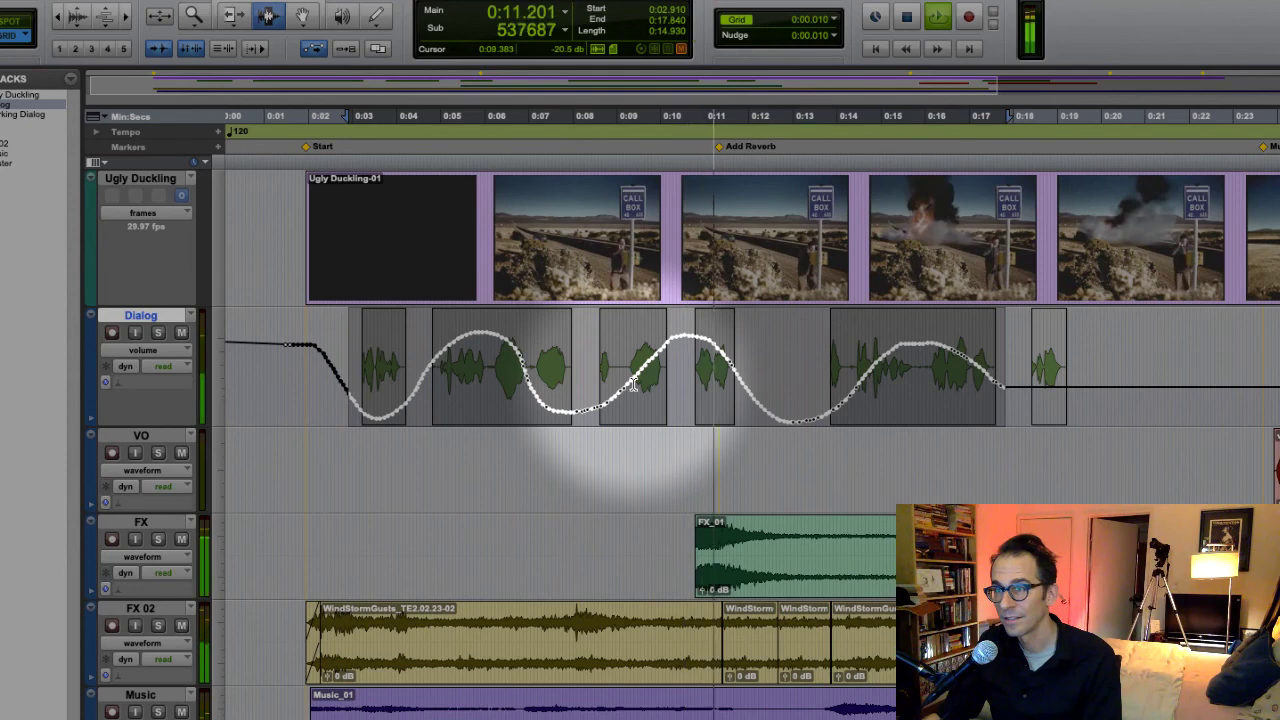
Stop playback, delete the volume automation from 0:01.070 to 0:17.230, and return Dialog to waveform view
key(space)
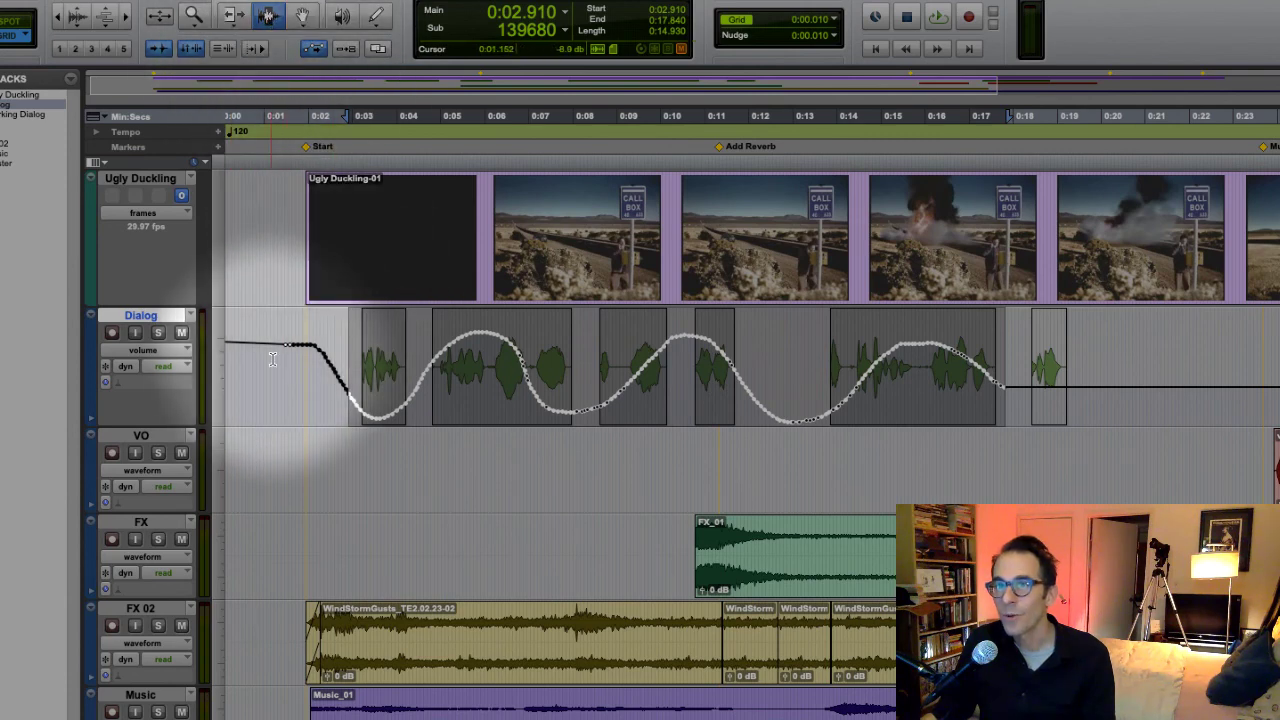
drag(270, 356, 1078, 352)
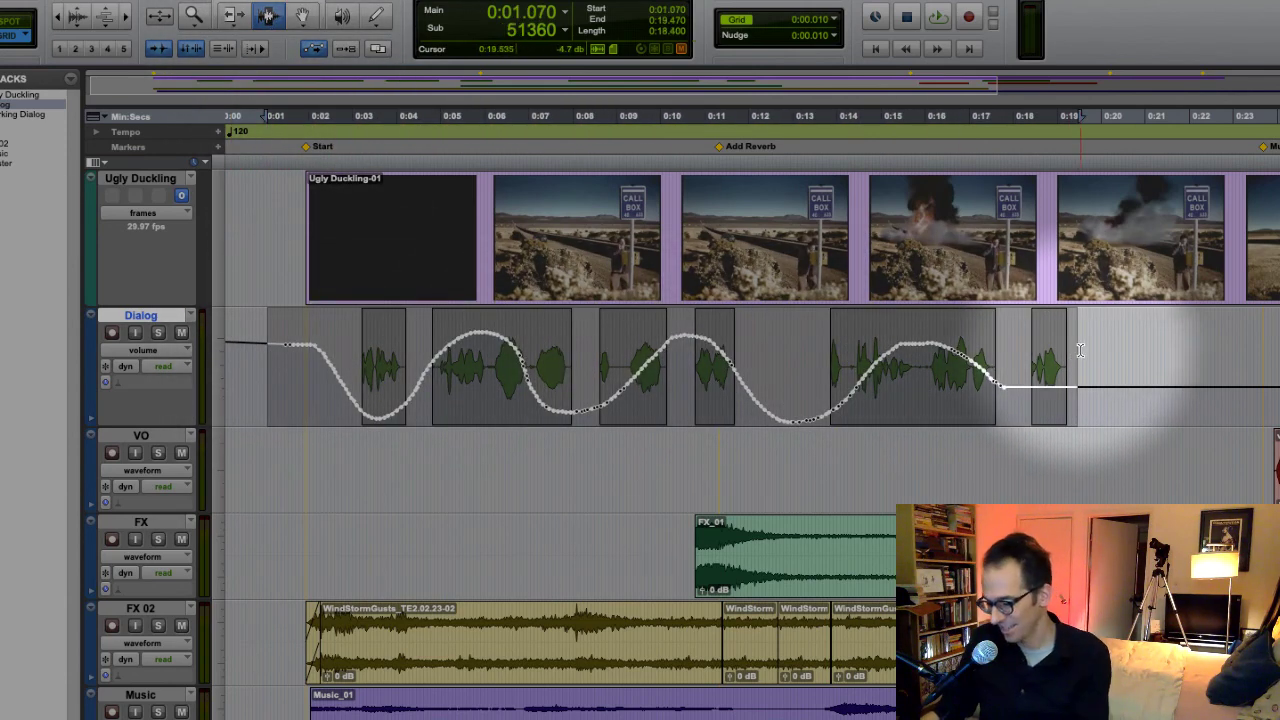
key(Delete)
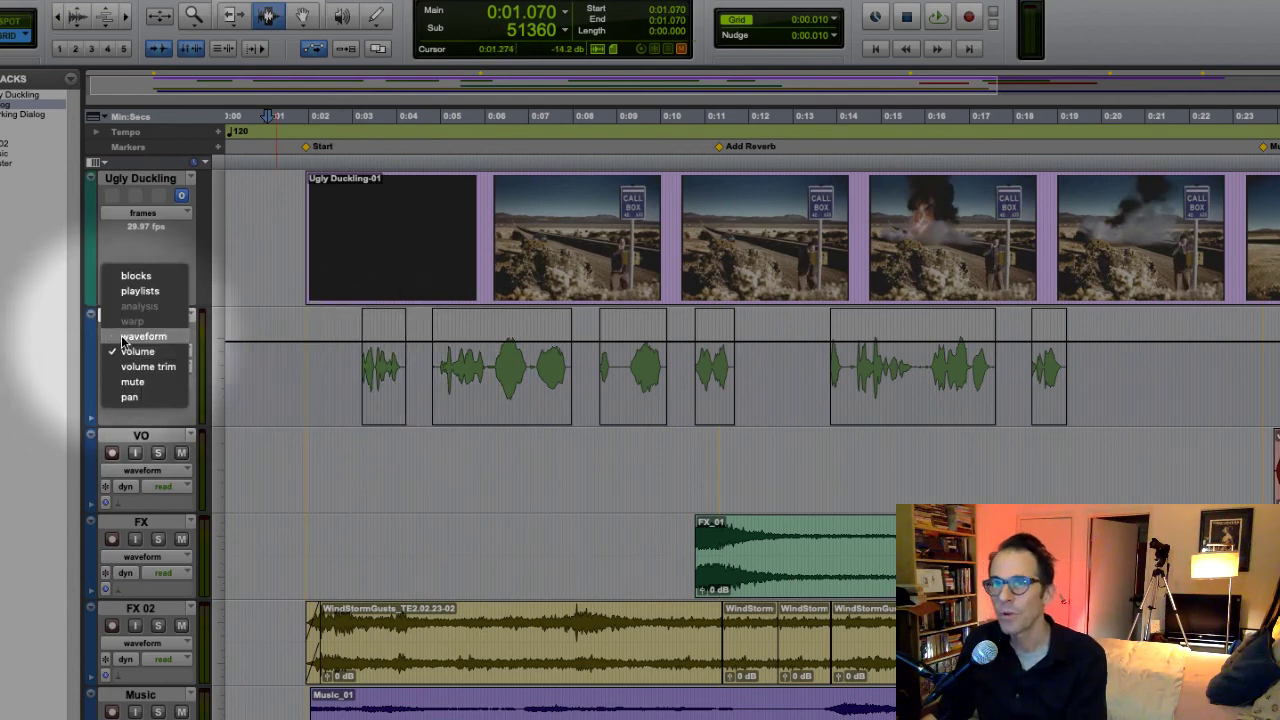
click(120, 343)
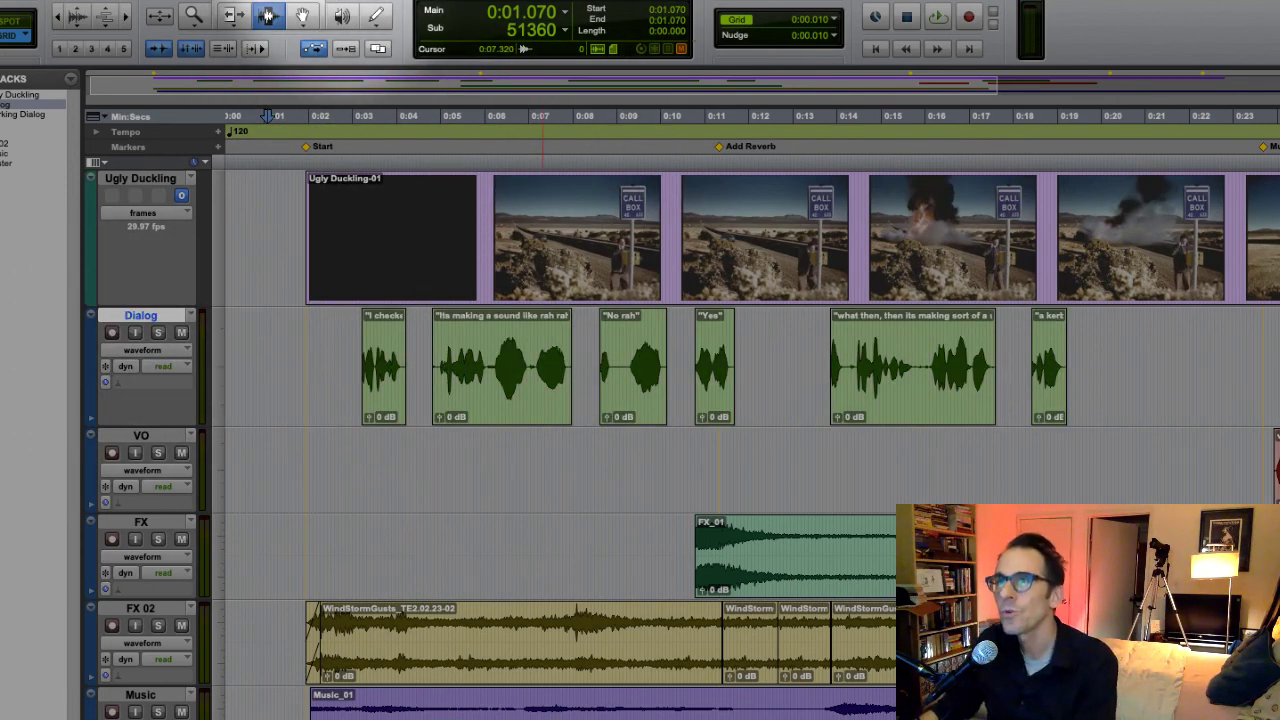